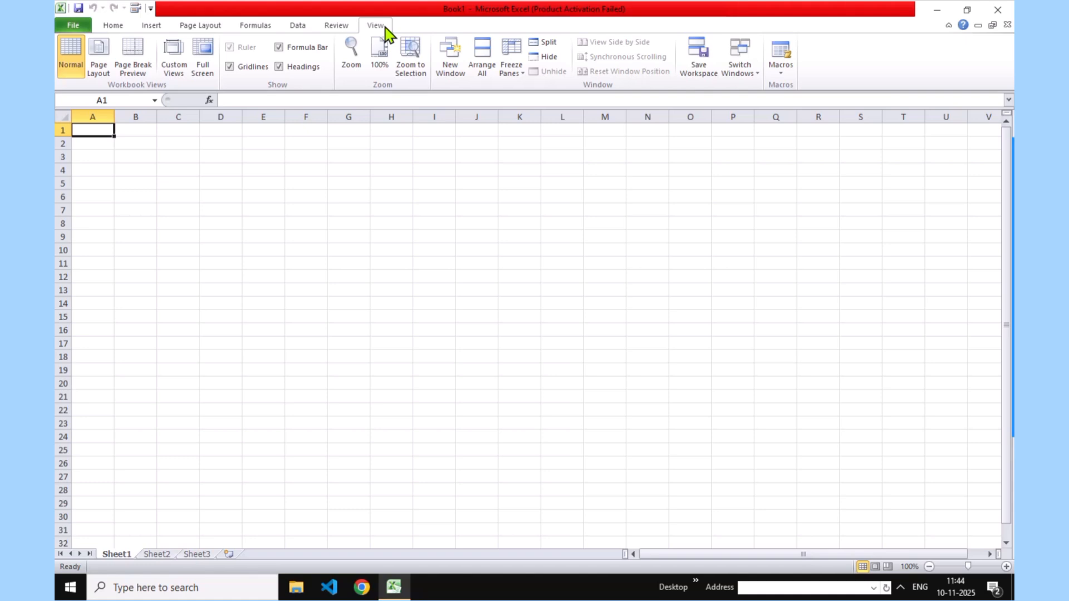
pyautogui.click(330, 23)
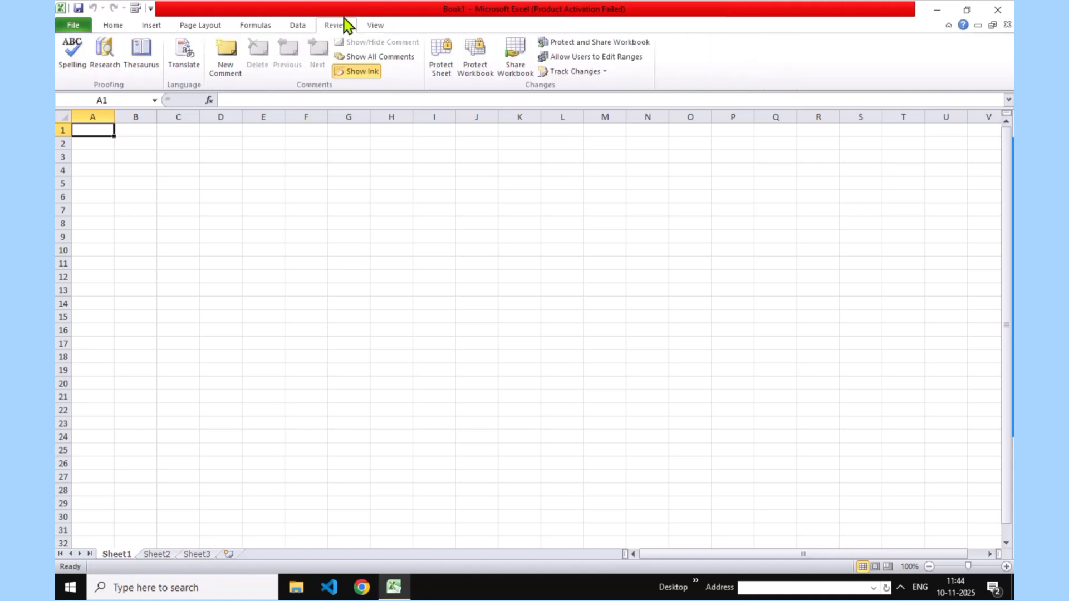
pyautogui.click(384, 26)
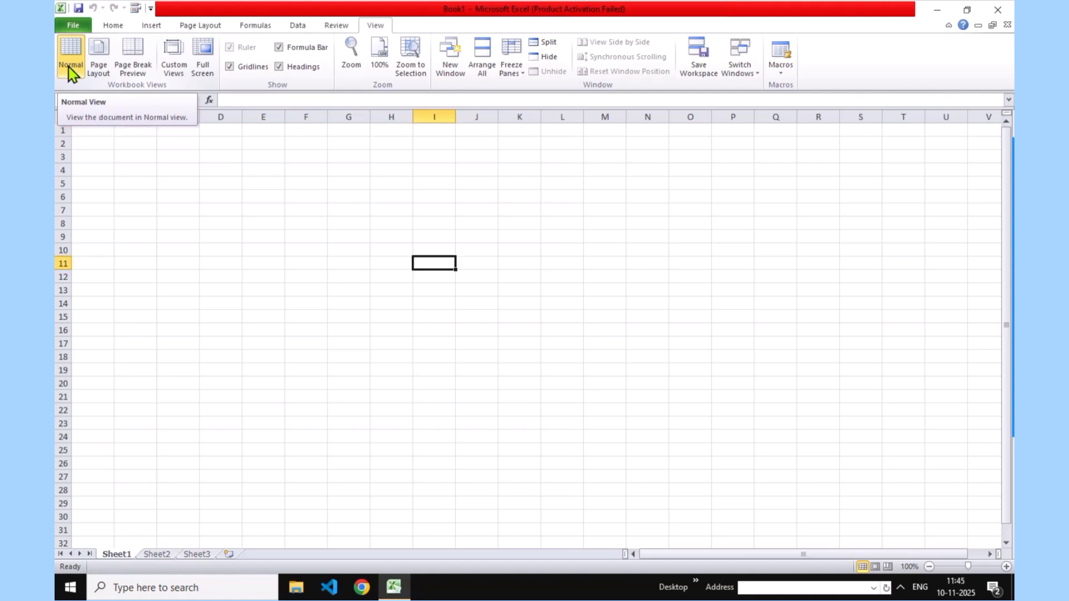
pyautogui.scroll(1, 70, 71)
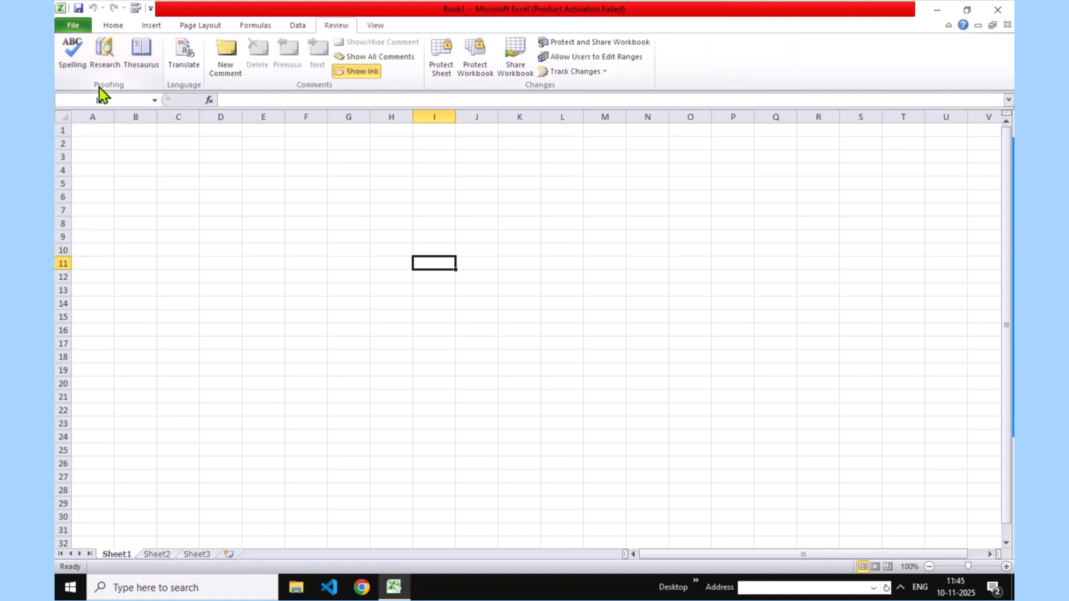
pyautogui.click(367, 28)
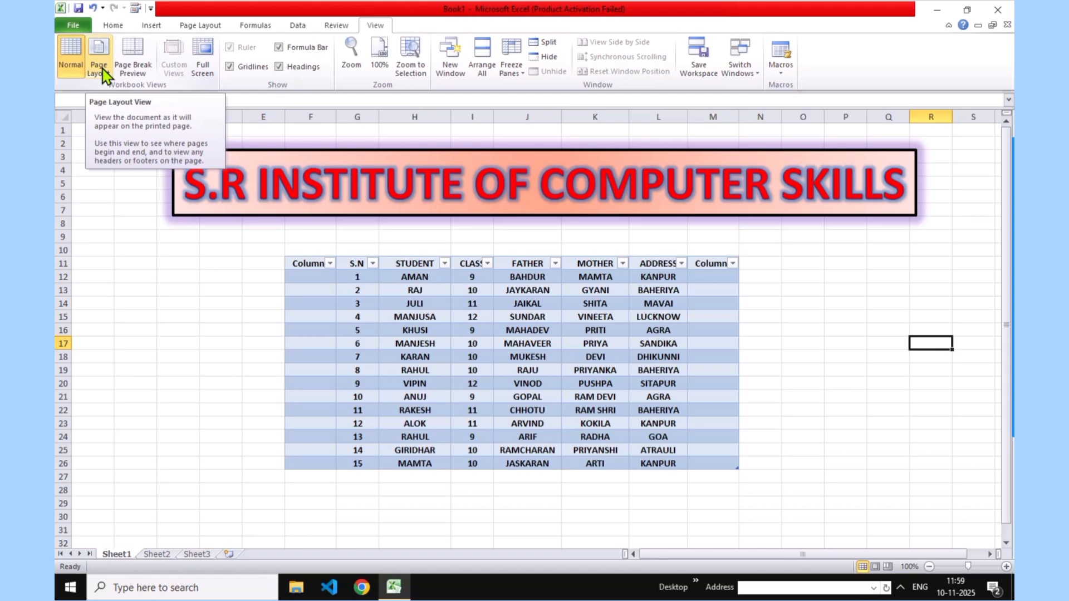
# - Highlight the student table on Sheet1 in E10:N26, look at Sheet2 and return to Sheet1
pyautogui.click(273, 249)
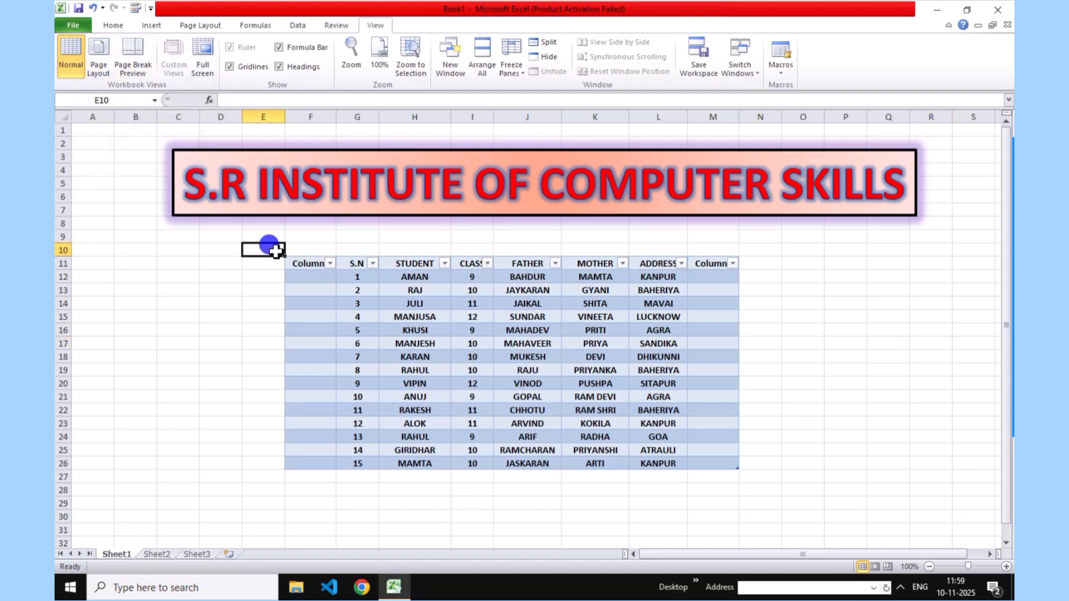
pyautogui.moveTo(273, 249); pyautogui.dragTo(760, 462)
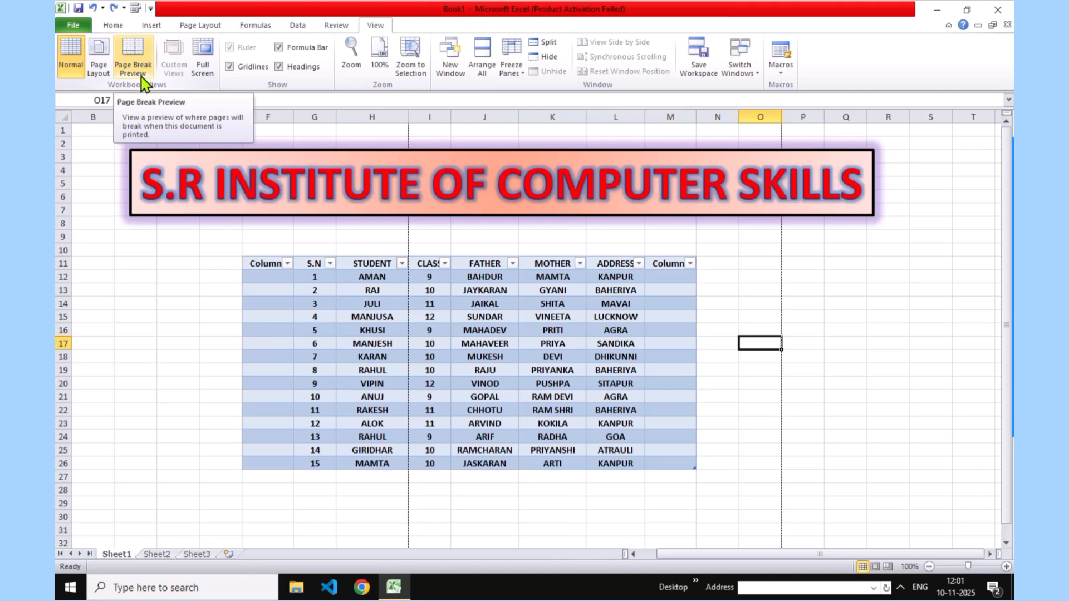
pyautogui.click(158, 554)
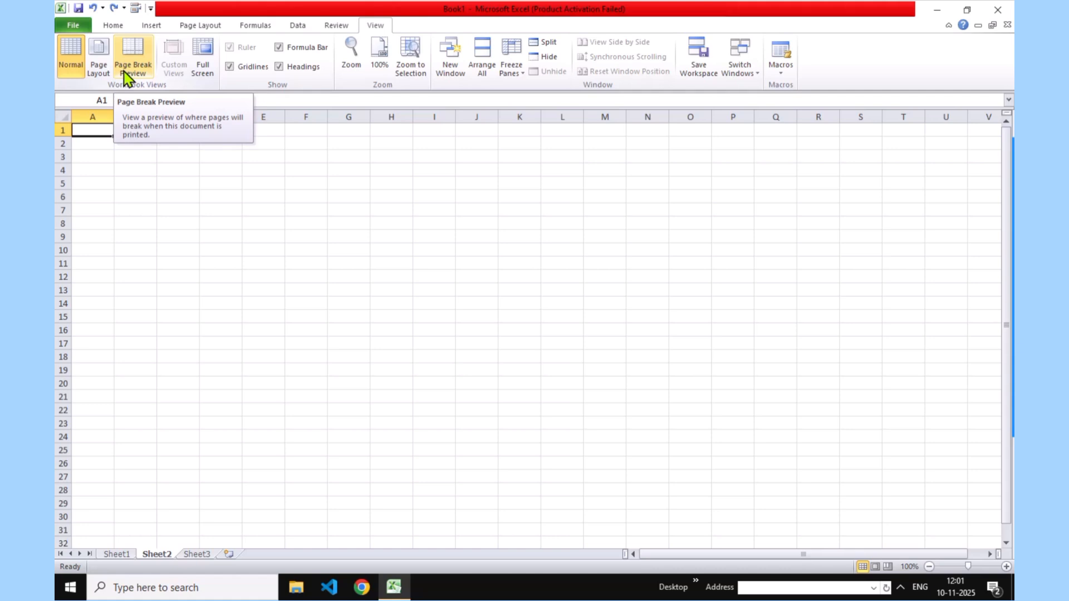
pyautogui.click(130, 553)
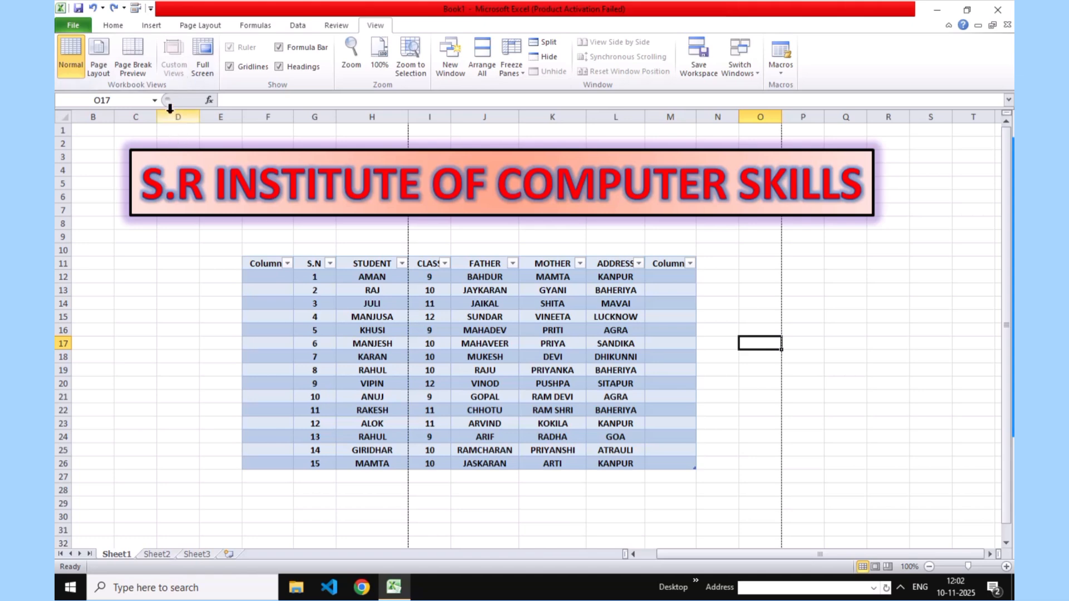
pyautogui.click(175, 64)
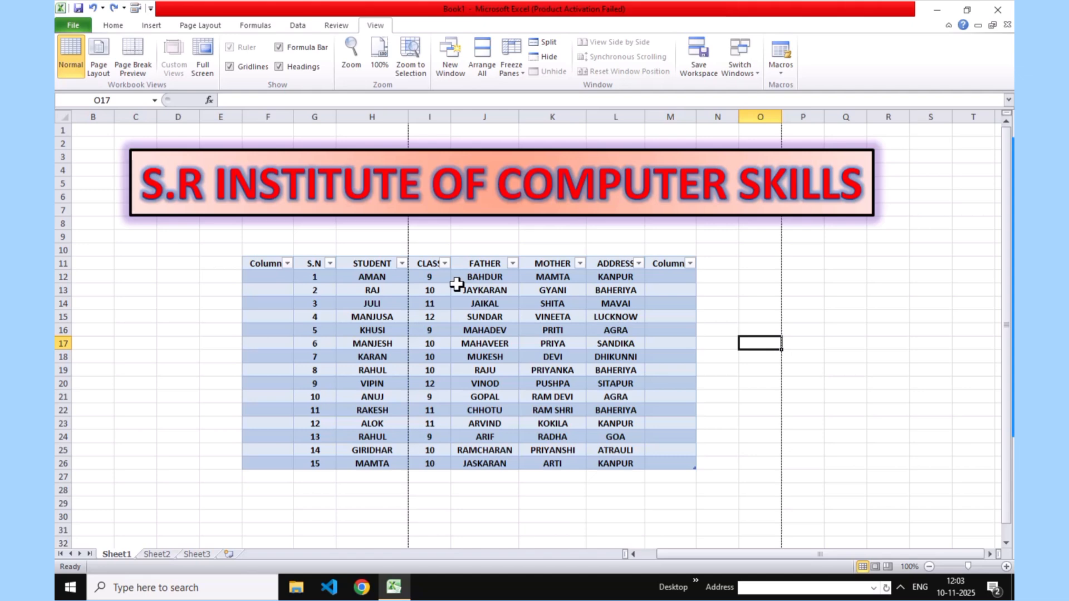
# - Show Sheet2 in Full Screen view and switch between Sheet1 and Sheet2, ending on Sheet1
pyautogui.click(156, 555)
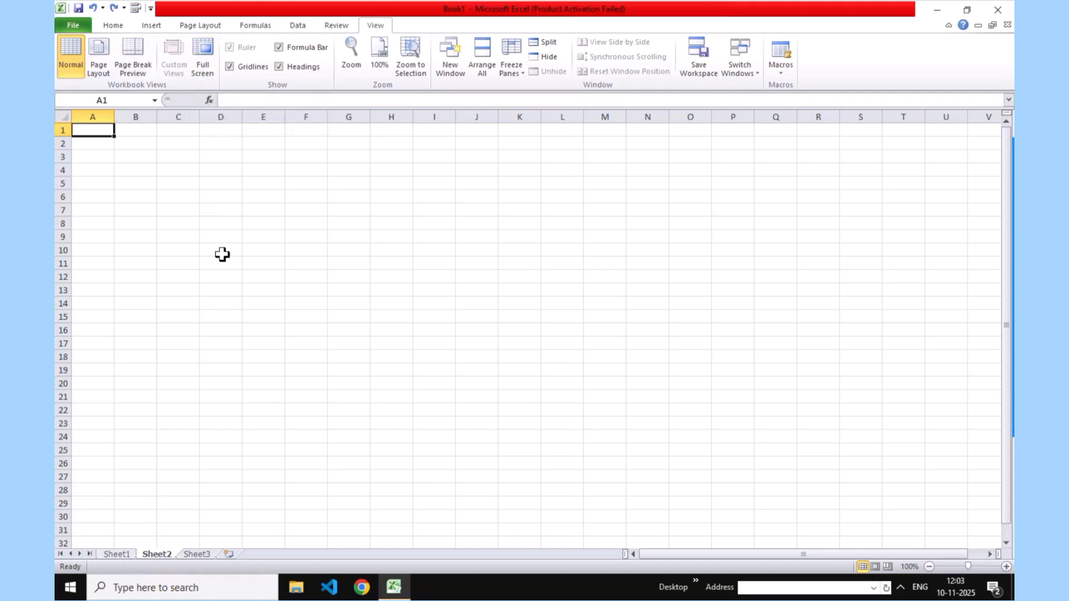
pyautogui.click(203, 62)
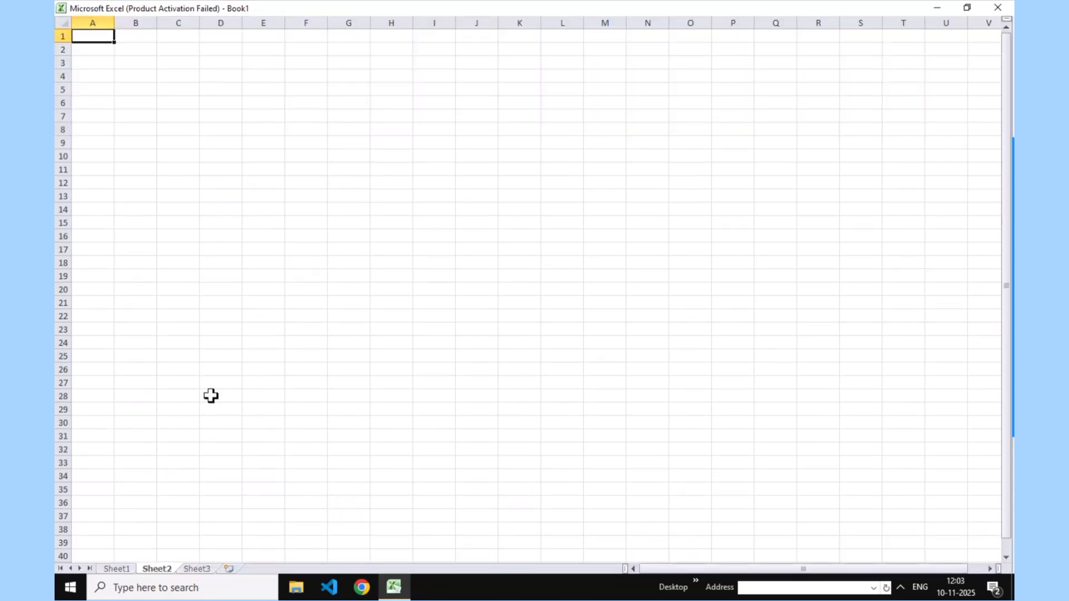
pyautogui.click(115, 569)
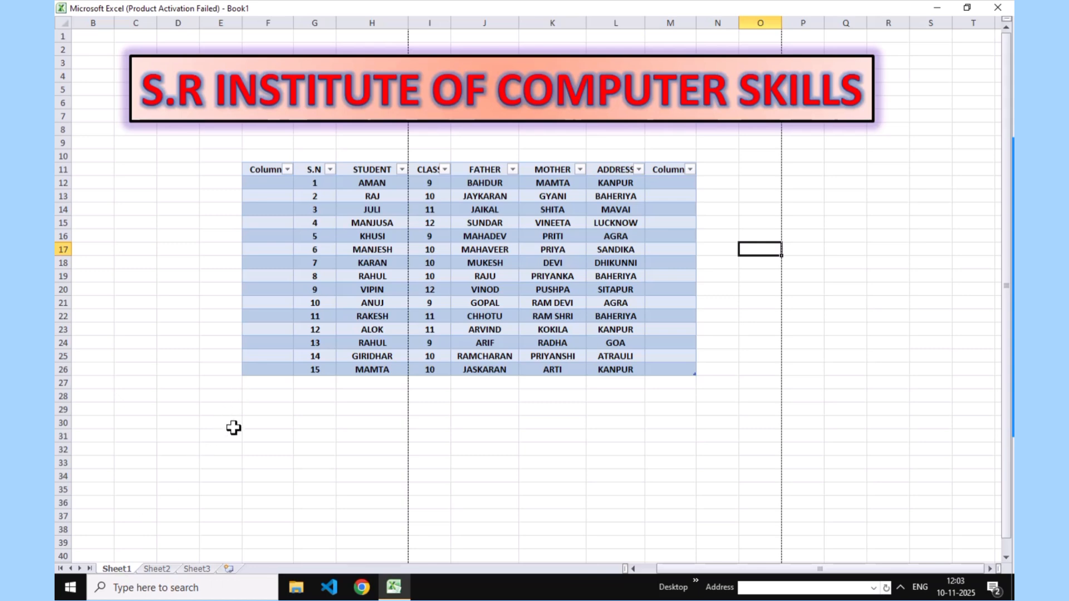
pyautogui.click(165, 569)
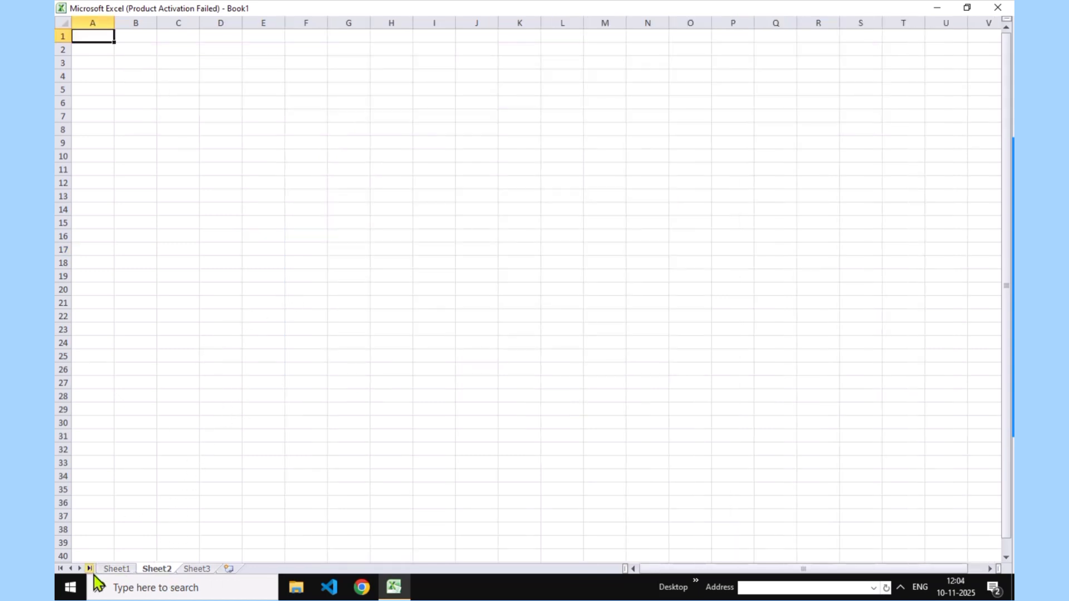
pyautogui.click(116, 569)
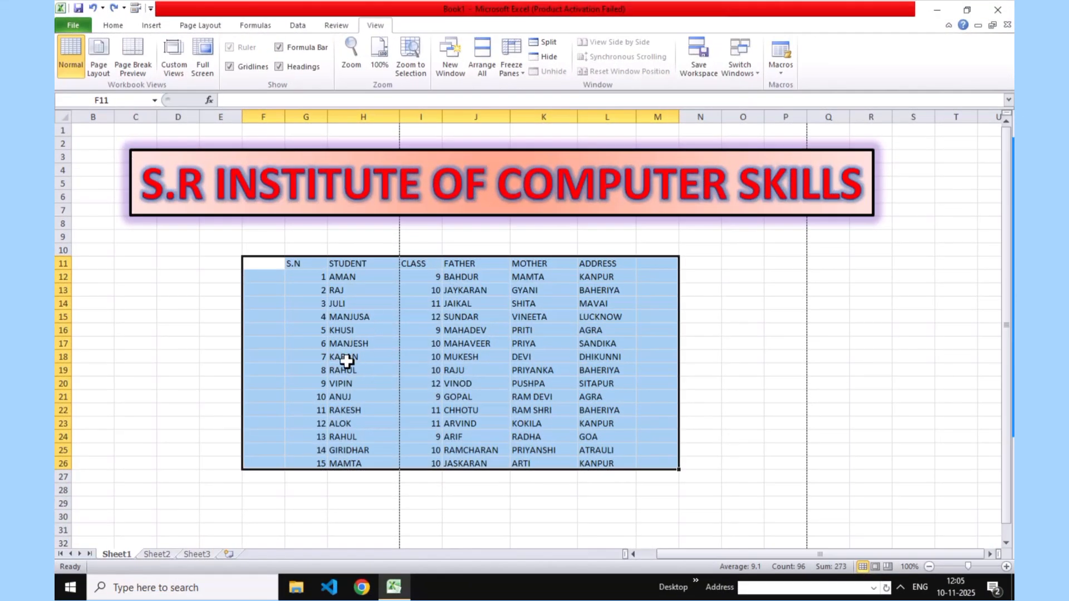
# - View Sheet1 with the selected student table in Full Screen and return to the normal window, twice
pyautogui.click(209, 76)
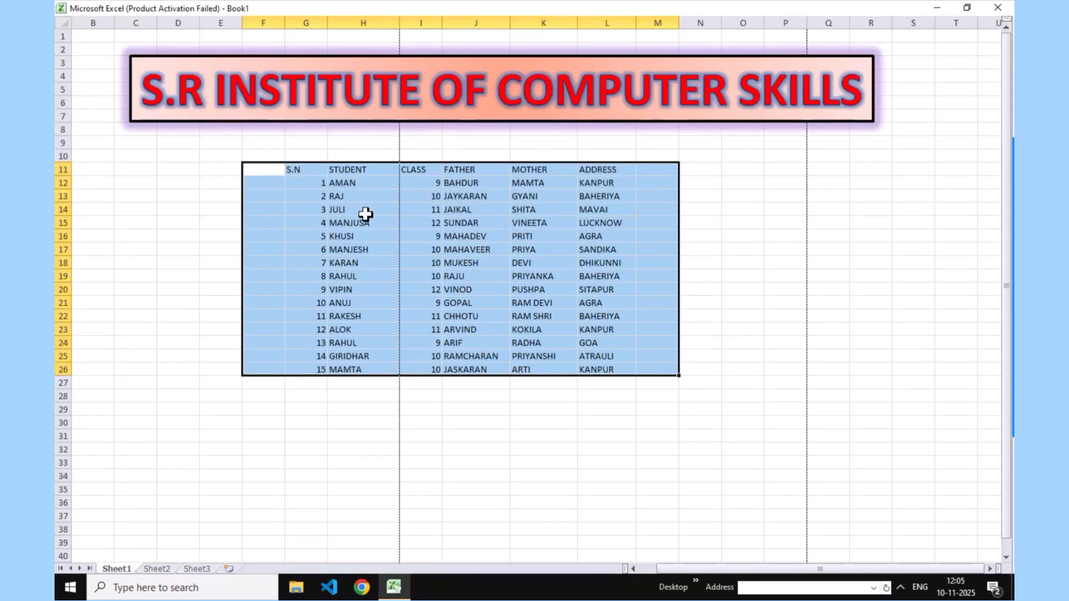
pyautogui.press('Escape')
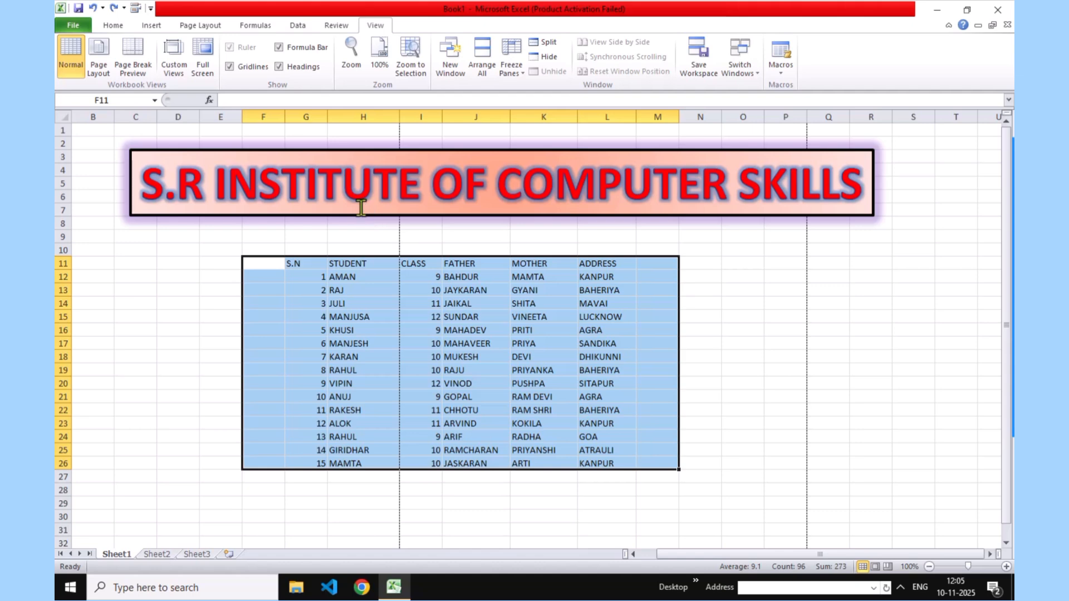
pyautogui.click(204, 71)
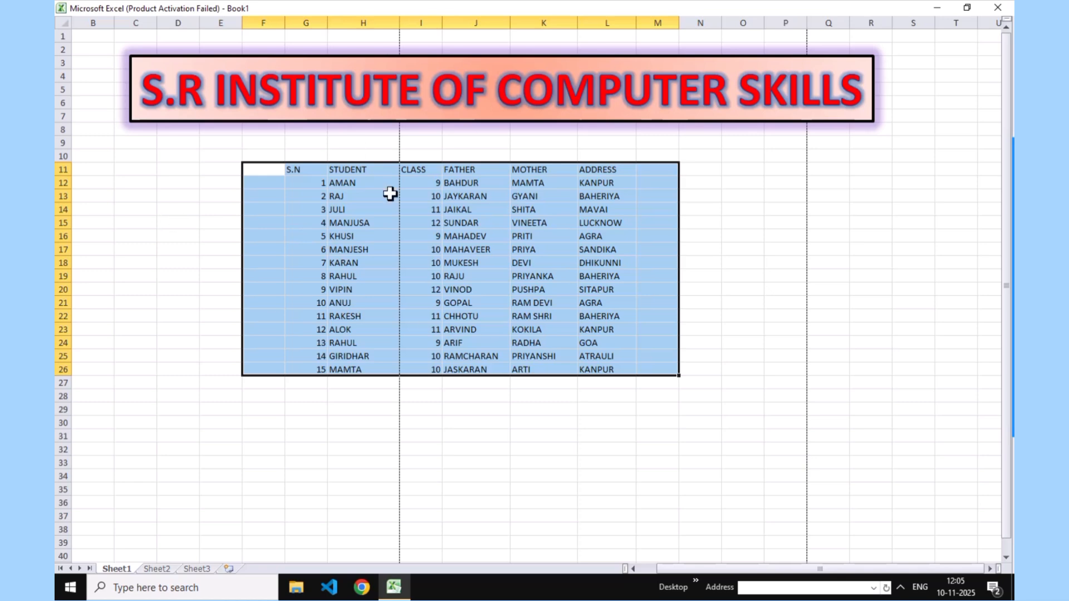
pyautogui.press('Escape')
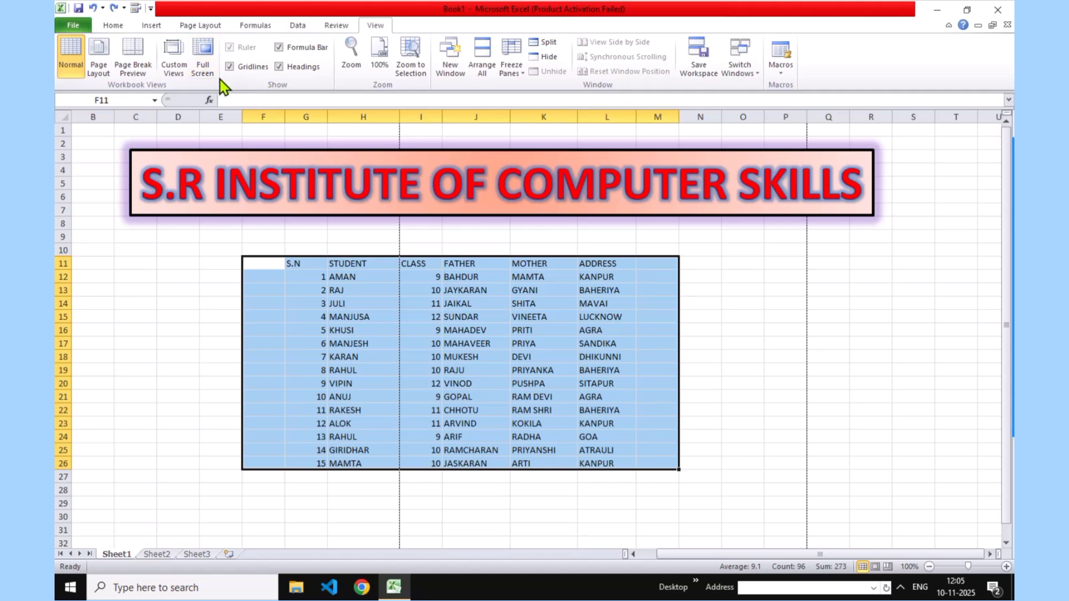
# - Try to toggle the Ruler display in Normal view
pyautogui.click(274, 85)
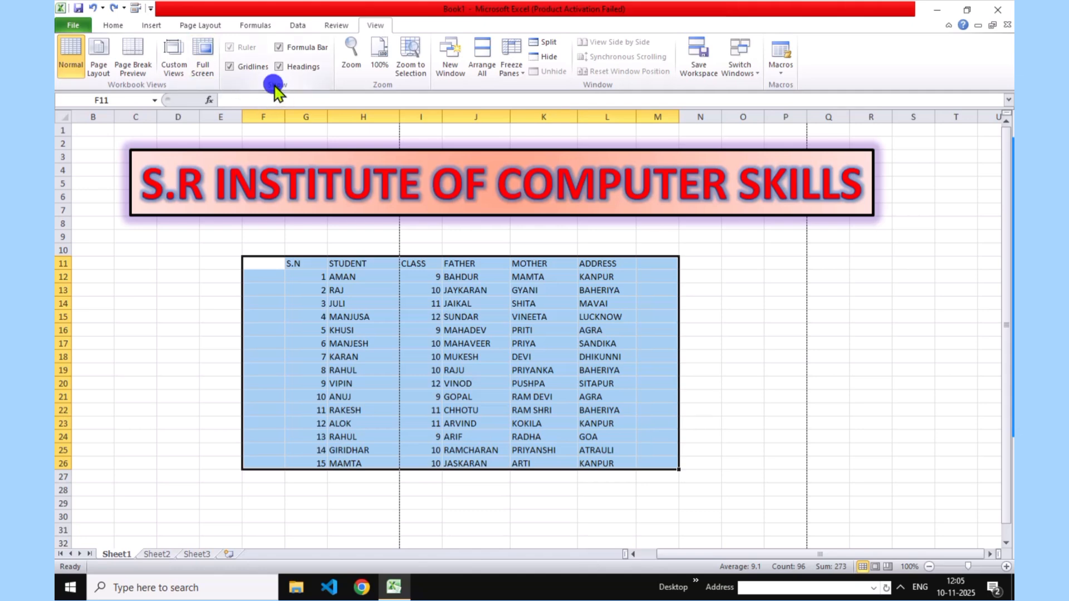
pyautogui.click(233, 46)
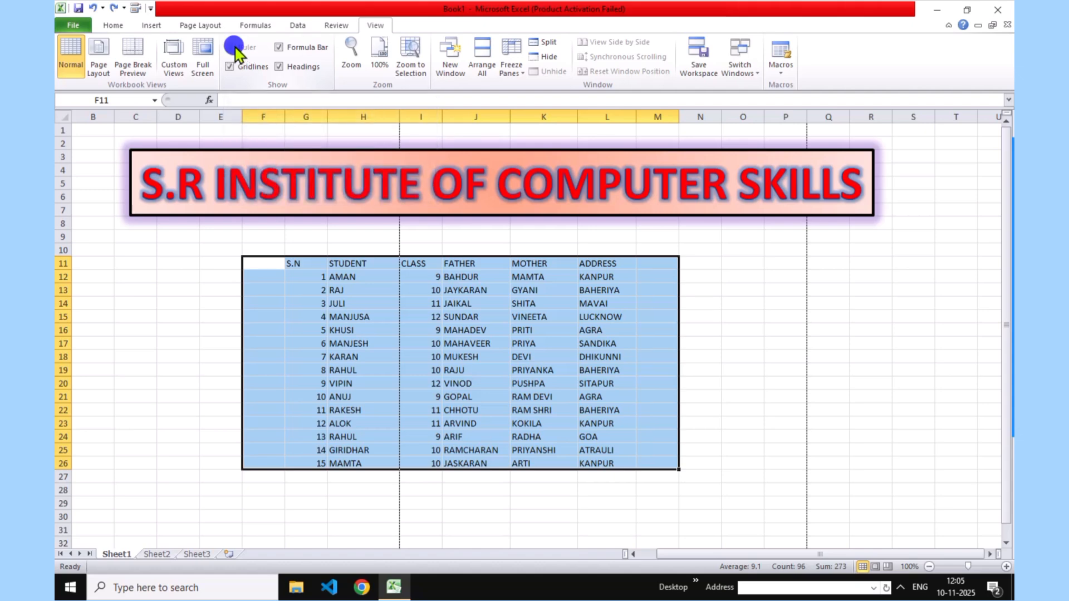
pyautogui.click(230, 46)
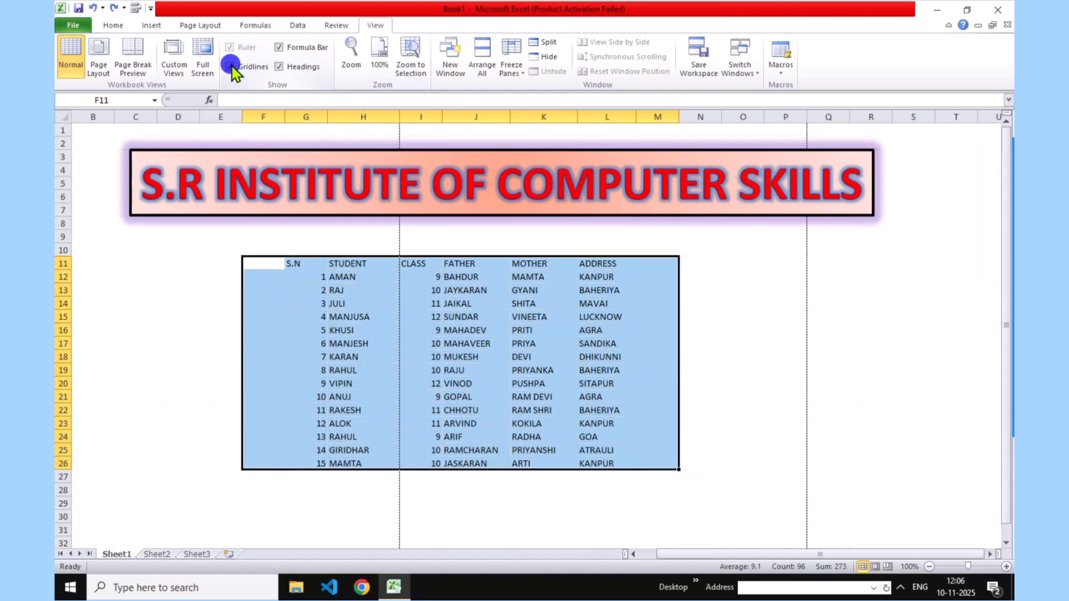
# - Toggle the gridlines on Sheet1, leaving them displayed, and select cell N14
pyautogui.click(237, 69)
pyautogui.click(229, 67)
pyautogui.click(733, 278)
pyautogui.click(714, 304)
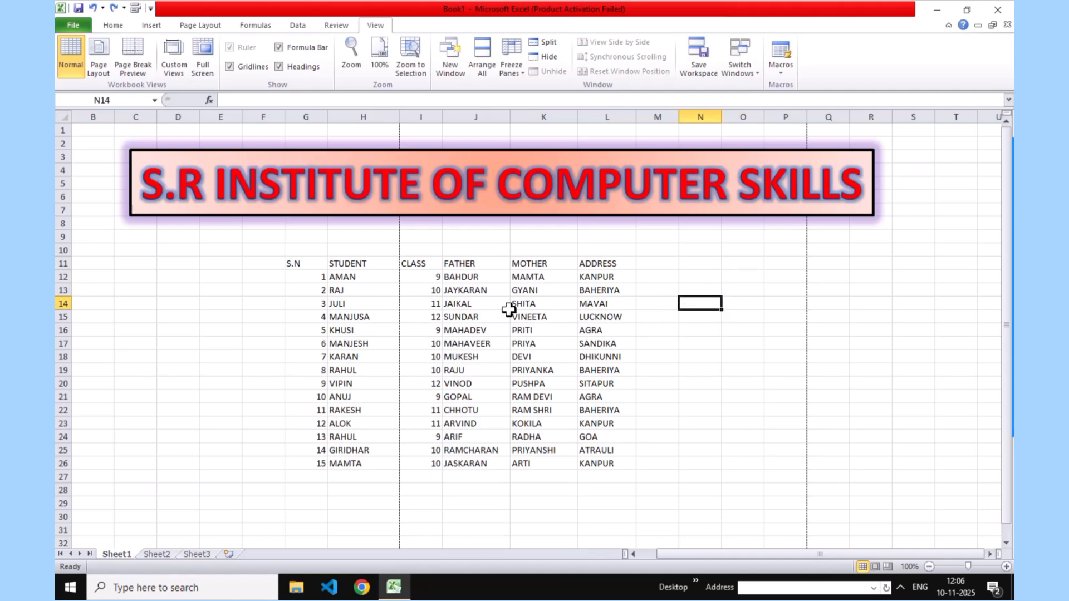
# - Highlight the student data in G11:L26 and deselect it by selecting empty cell E13
pyautogui.click(262, 278)
pyautogui.click(258, 245)
pyautogui.moveTo(285, 259); pyautogui.dragTo(618, 463)
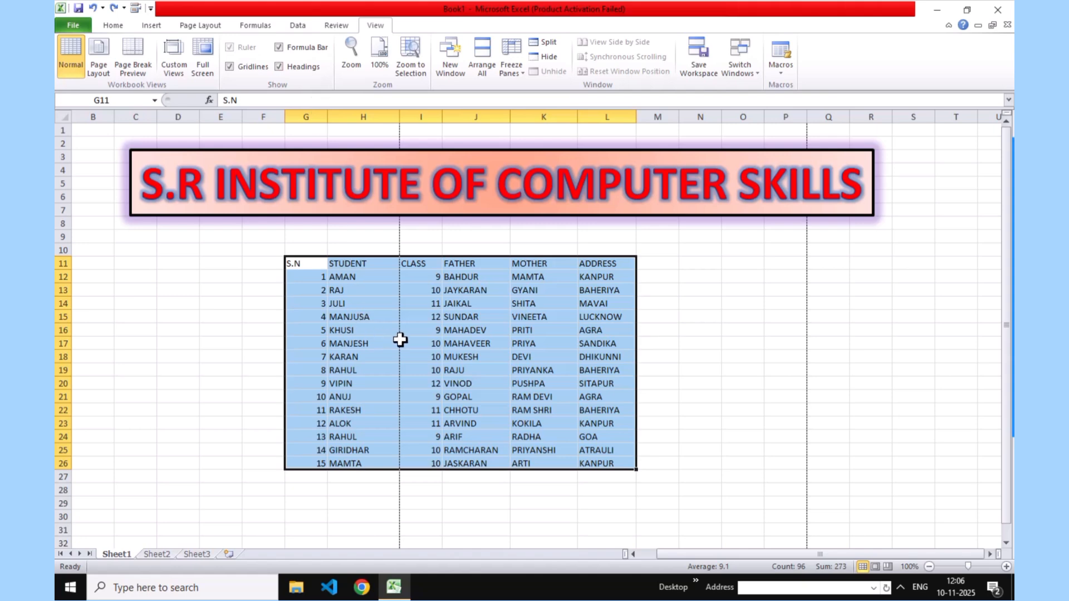
pyautogui.click(212, 292)
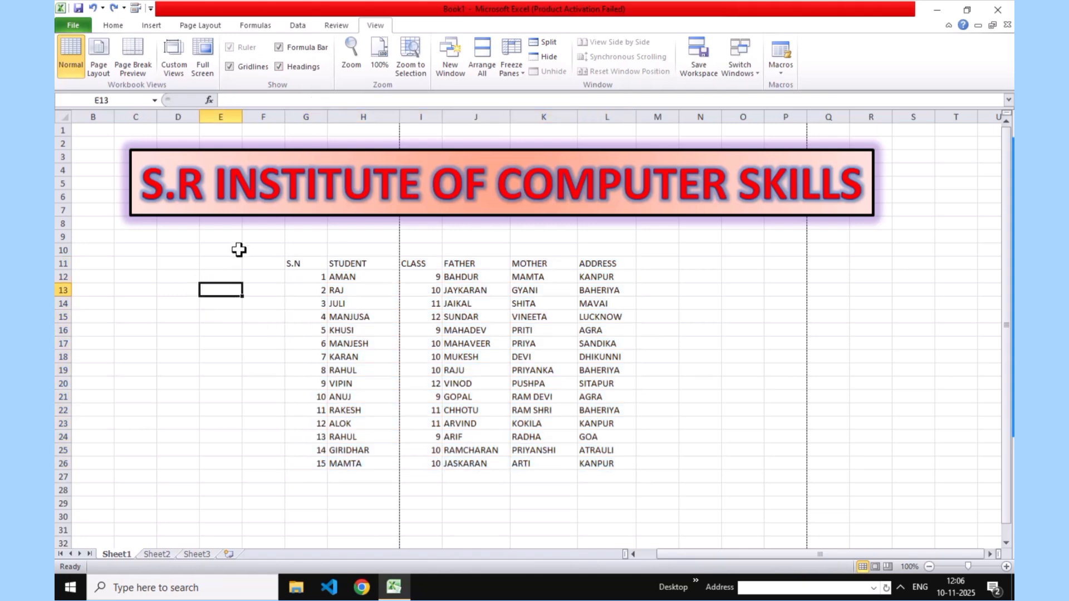
# - Hide and redisplay the Sheet1 gridlines twice, selecting cell N14 outside the student data
pyautogui.click(230, 66)
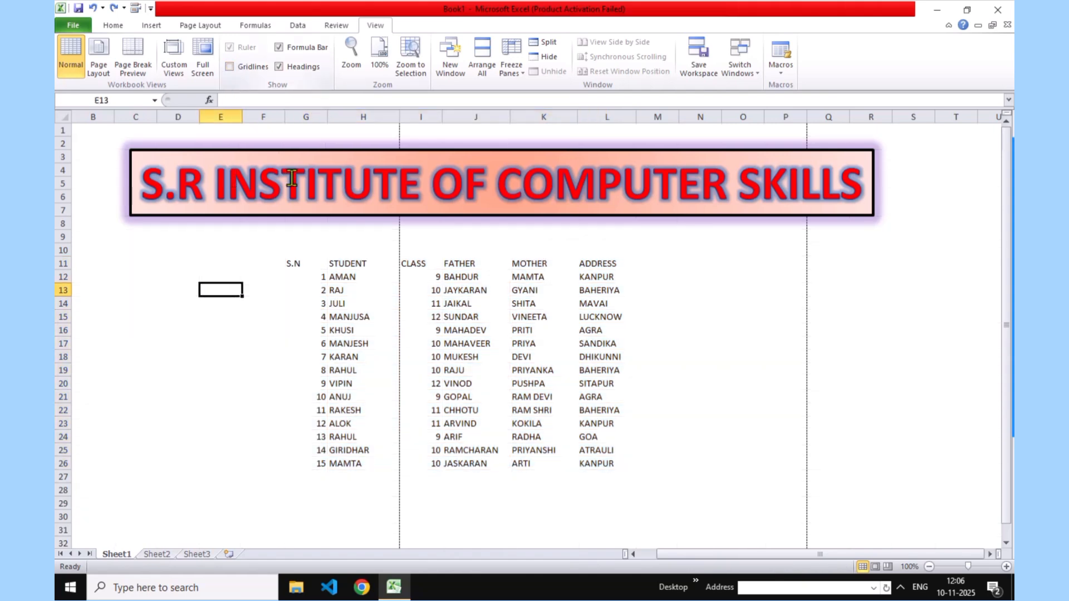
pyautogui.click(667, 262)
pyautogui.click(683, 303)
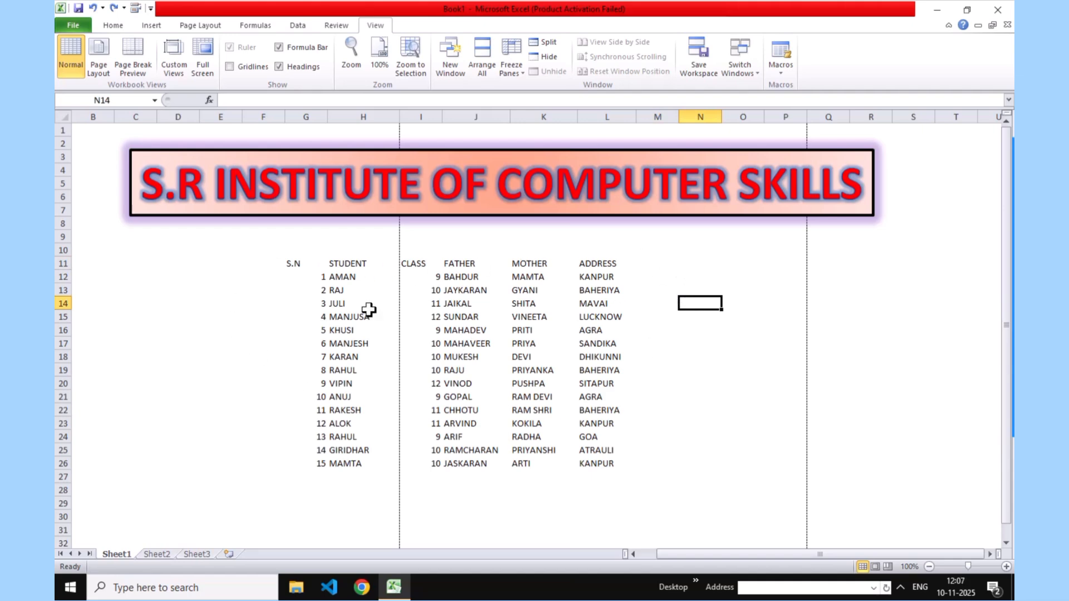
pyautogui.click(229, 67)
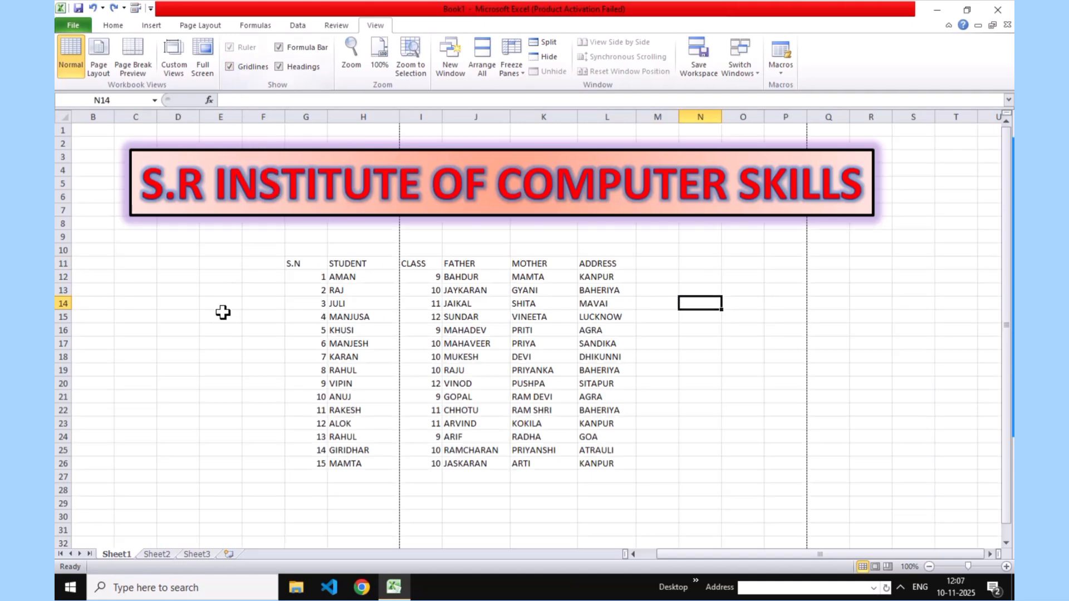
pyautogui.click(228, 66)
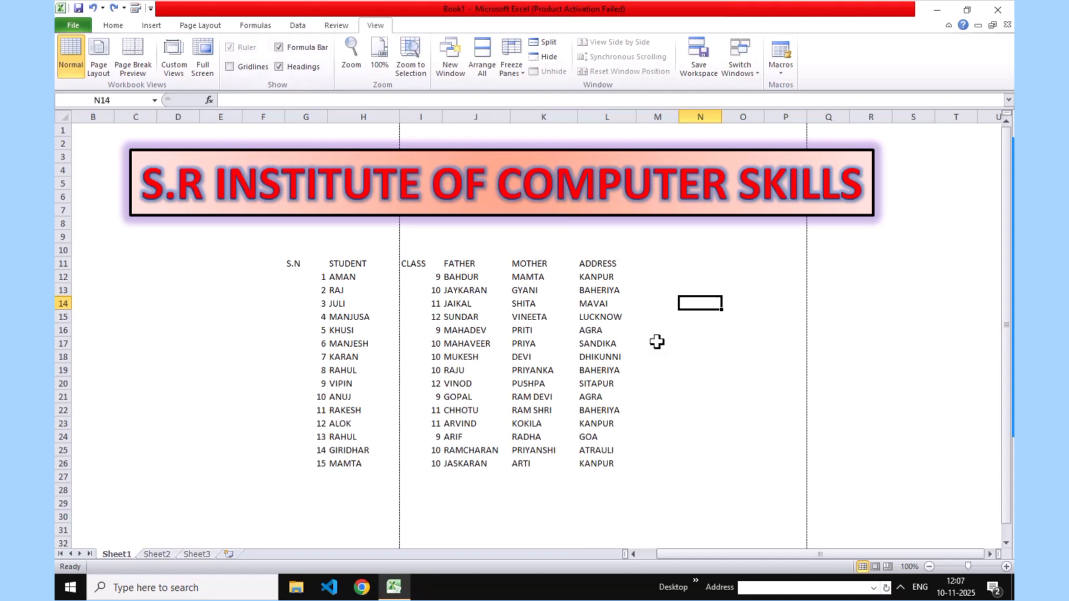
pyautogui.click(229, 66)
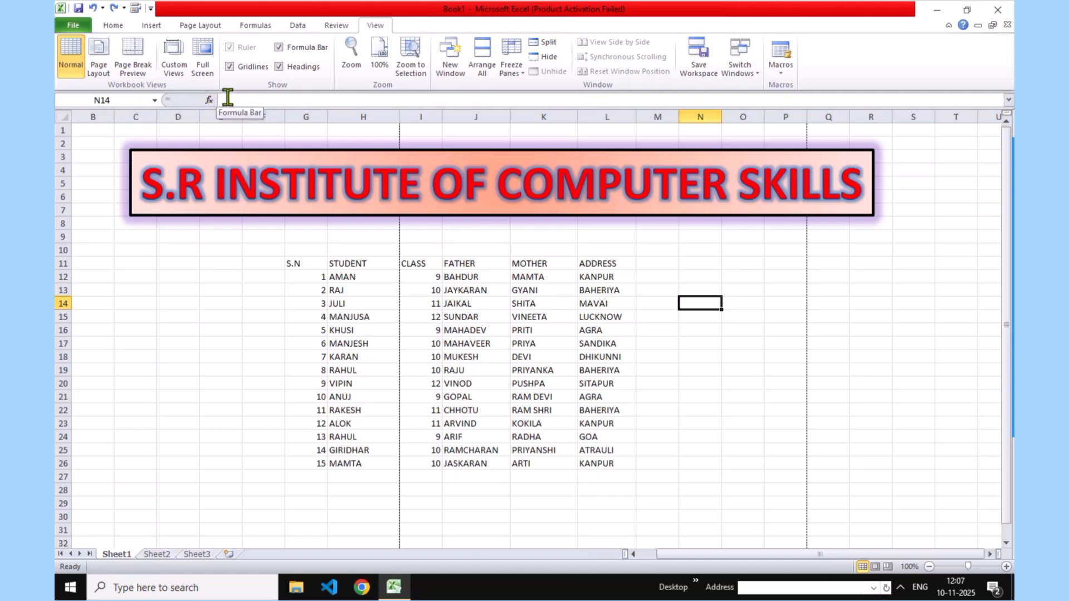
# - Hide the Formula Bar and display it again, twice
pyautogui.click(279, 48)
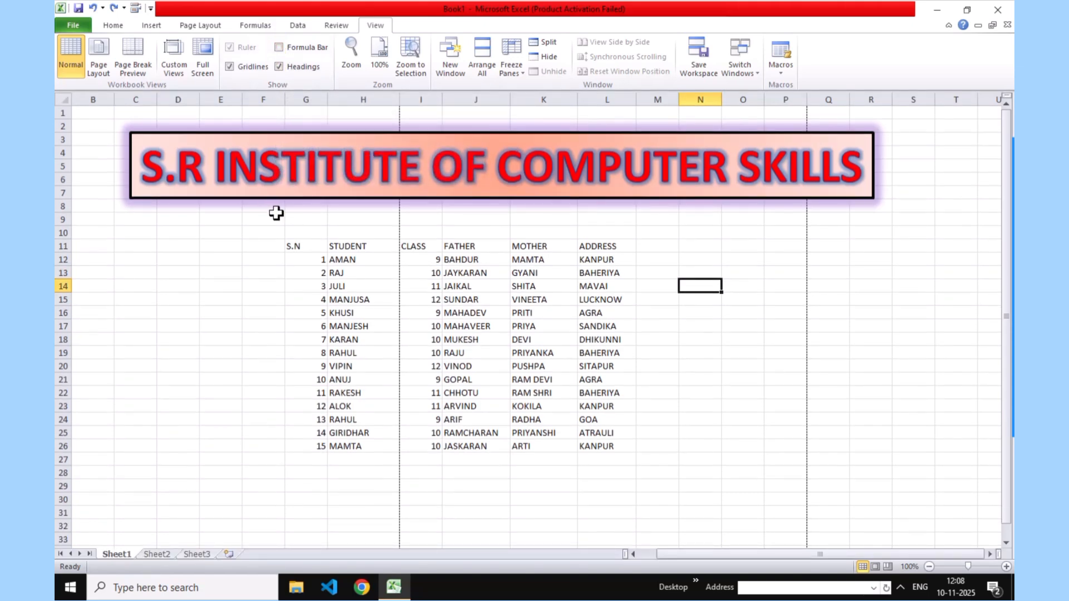
pyautogui.scroll(-1, 277, 212)
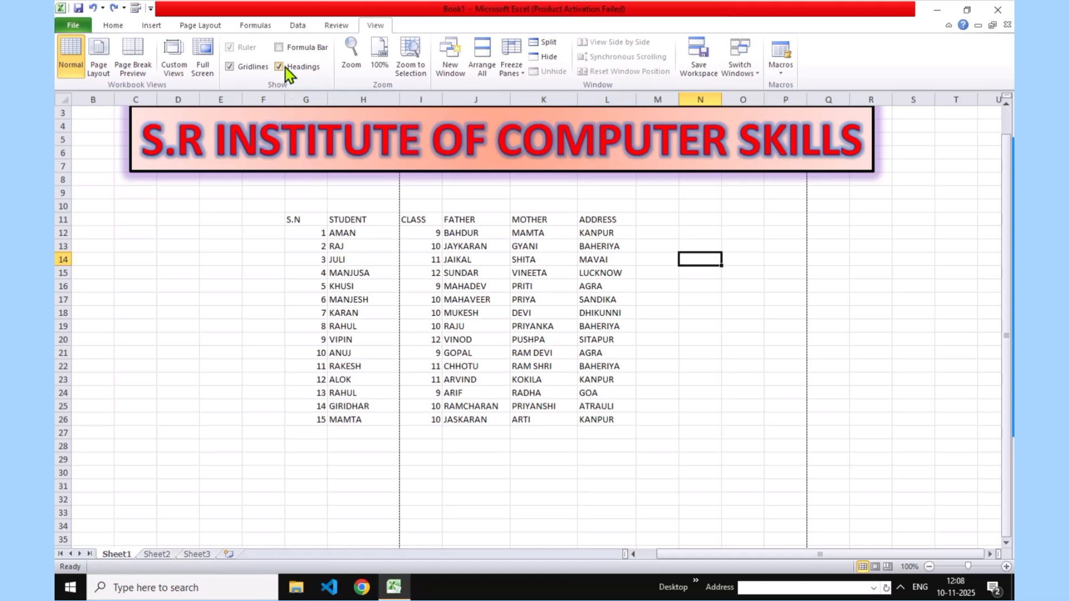
pyautogui.click(279, 48)
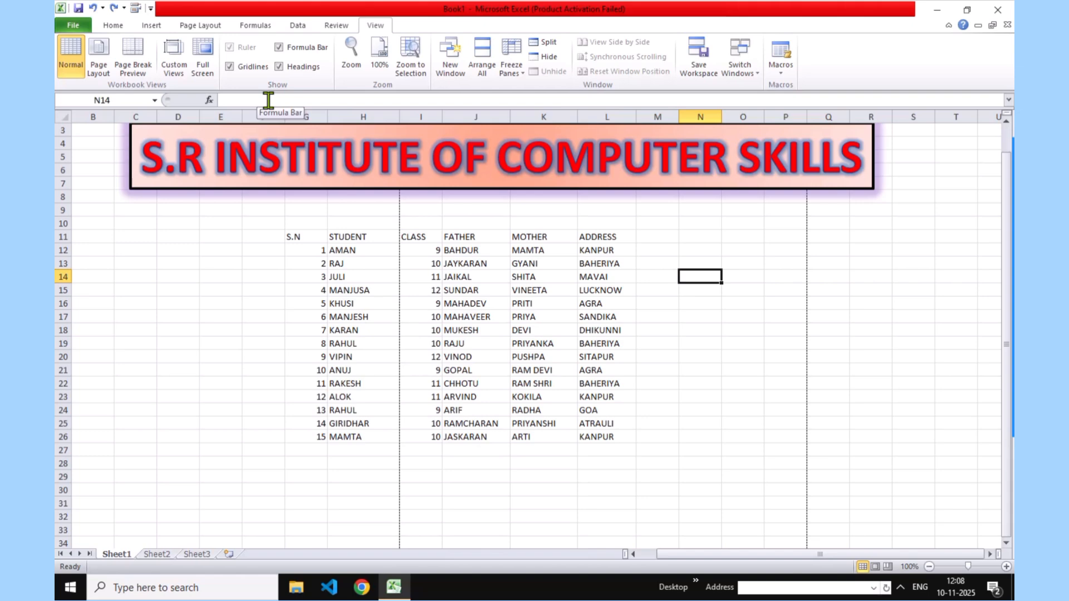
pyautogui.click(278, 47)
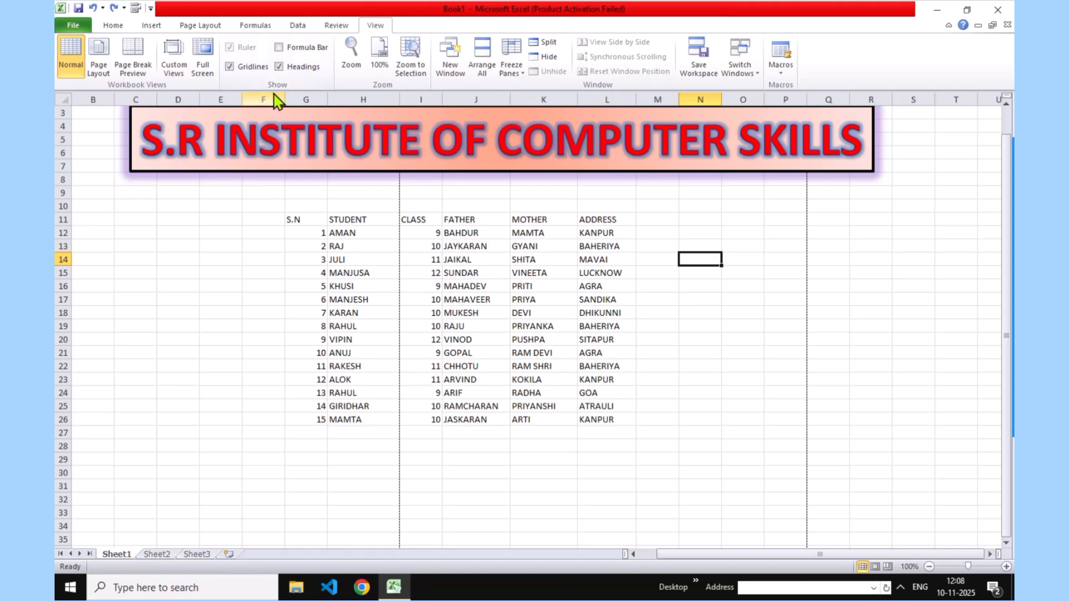
pyautogui.click(278, 48)
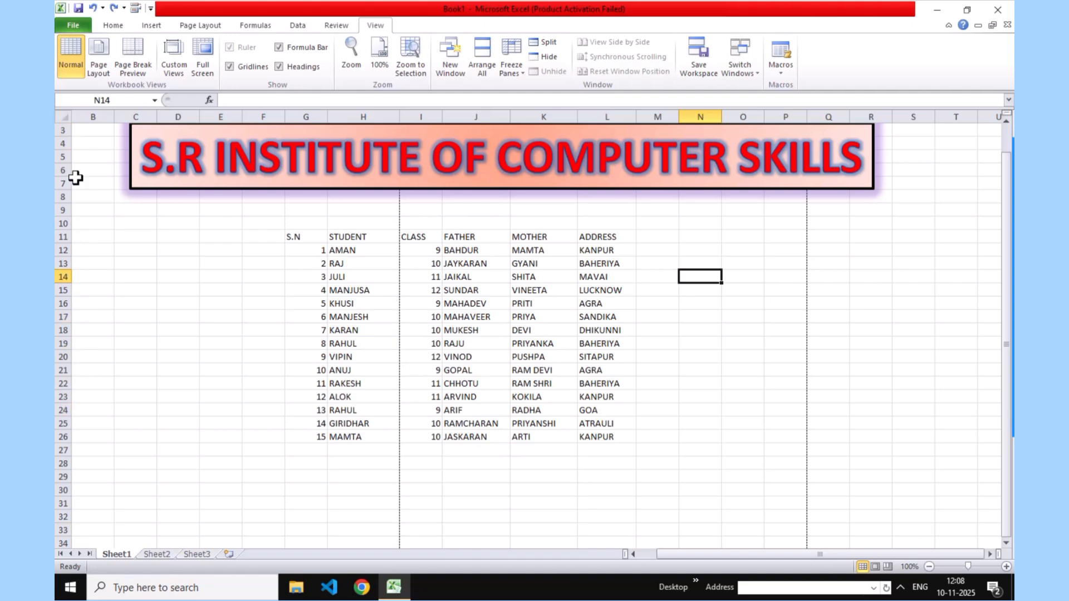
# - Hide the row and column headings of Sheet1
pyautogui.click(281, 67)
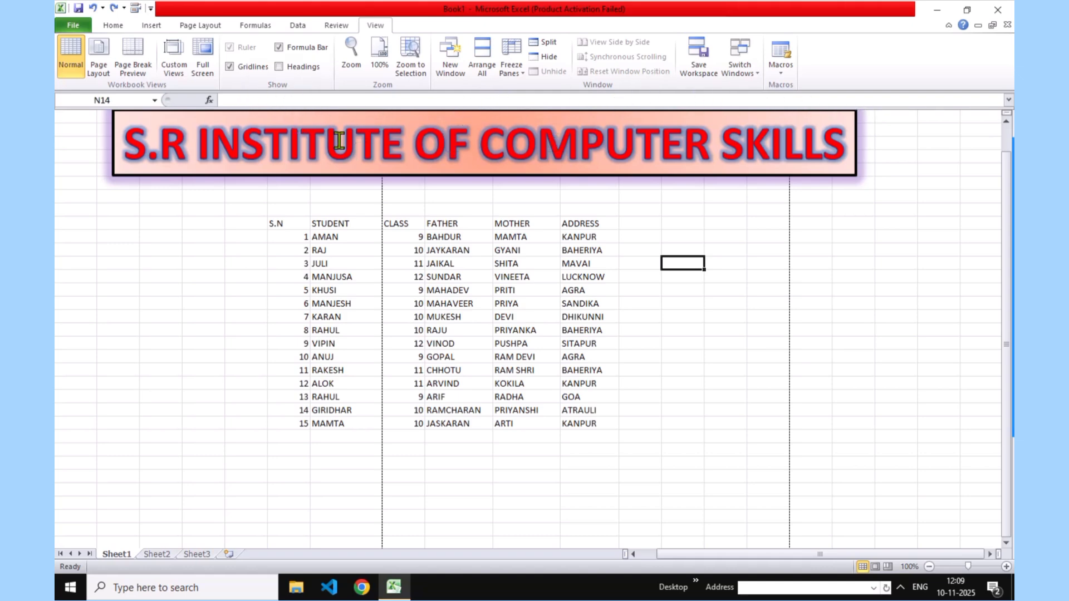
# - Display the row and column headings of Sheet1 again
pyautogui.click(278, 67)
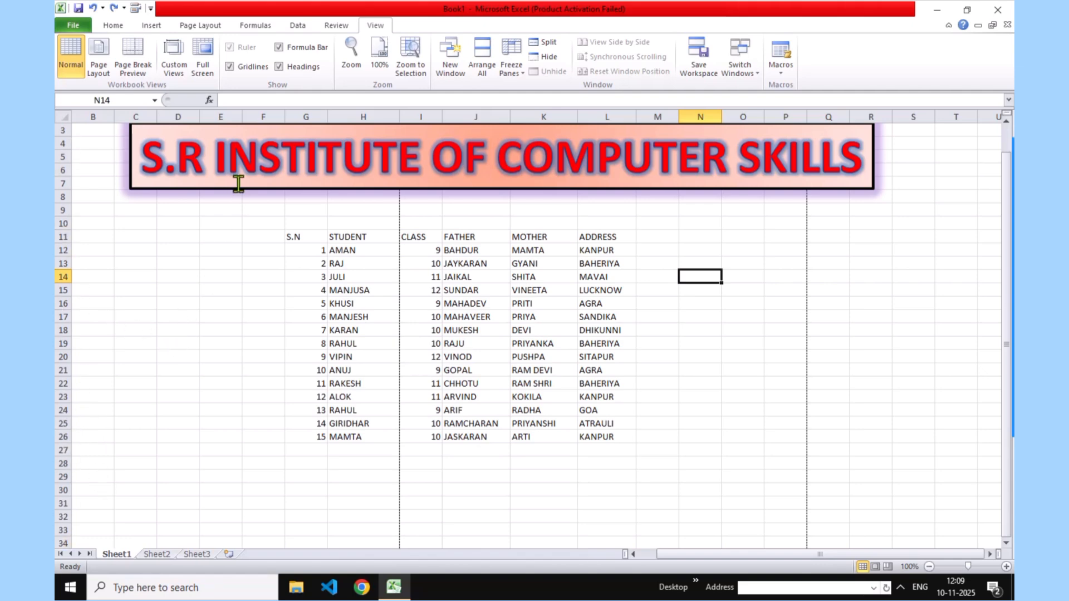
# - Magnify Sheet1 to 200% and look over the enlarged student data
pyautogui.click(351, 65)
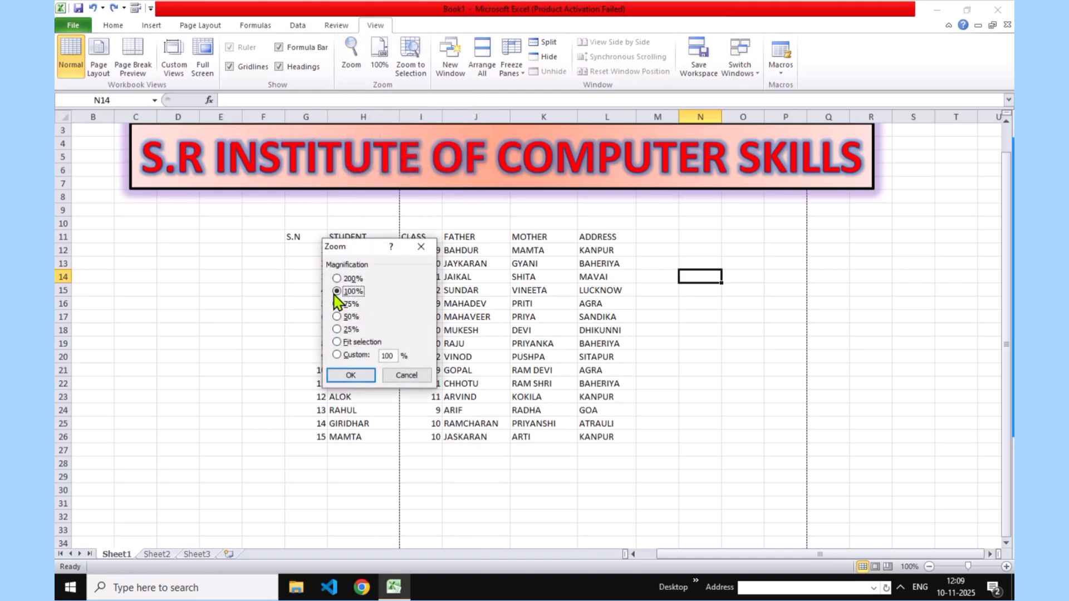
pyautogui.click(421, 246)
pyautogui.click(357, 76)
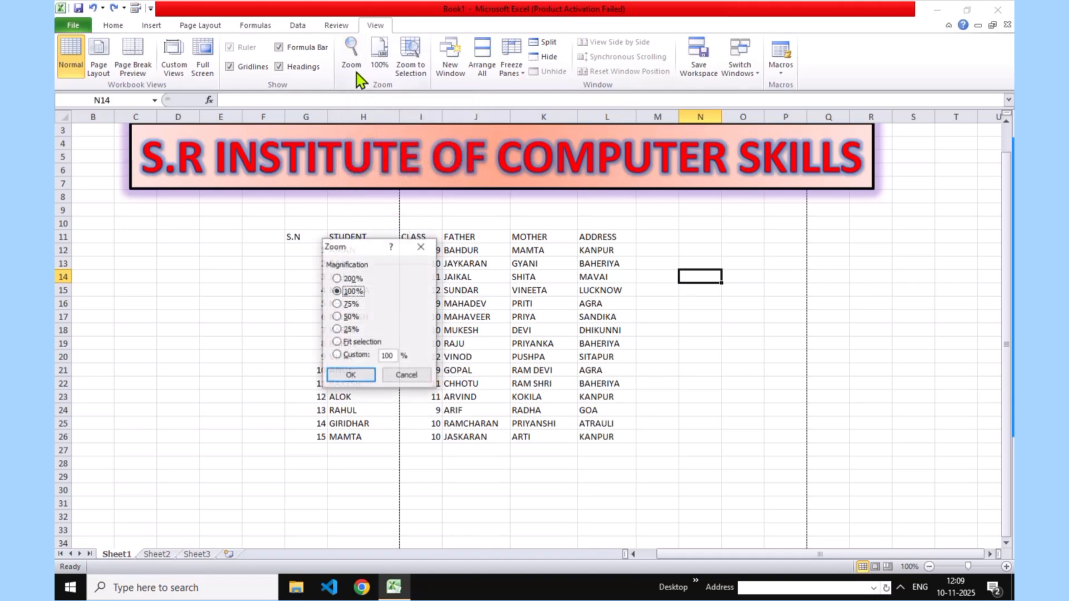
pyautogui.click(336, 278)
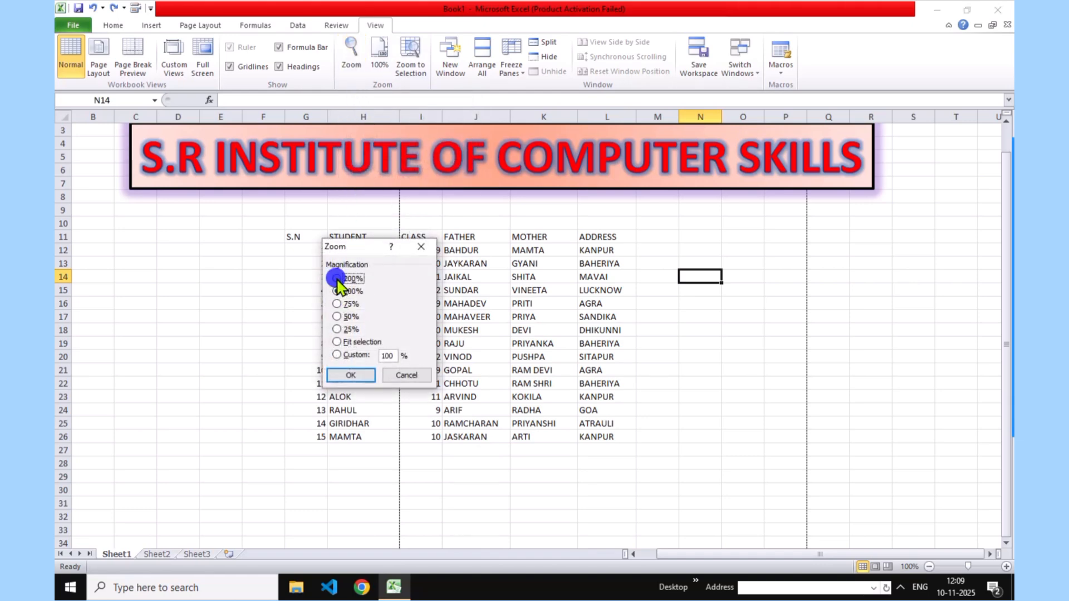
pyautogui.click(351, 372)
pyautogui.scroll(-3, 354, 364)
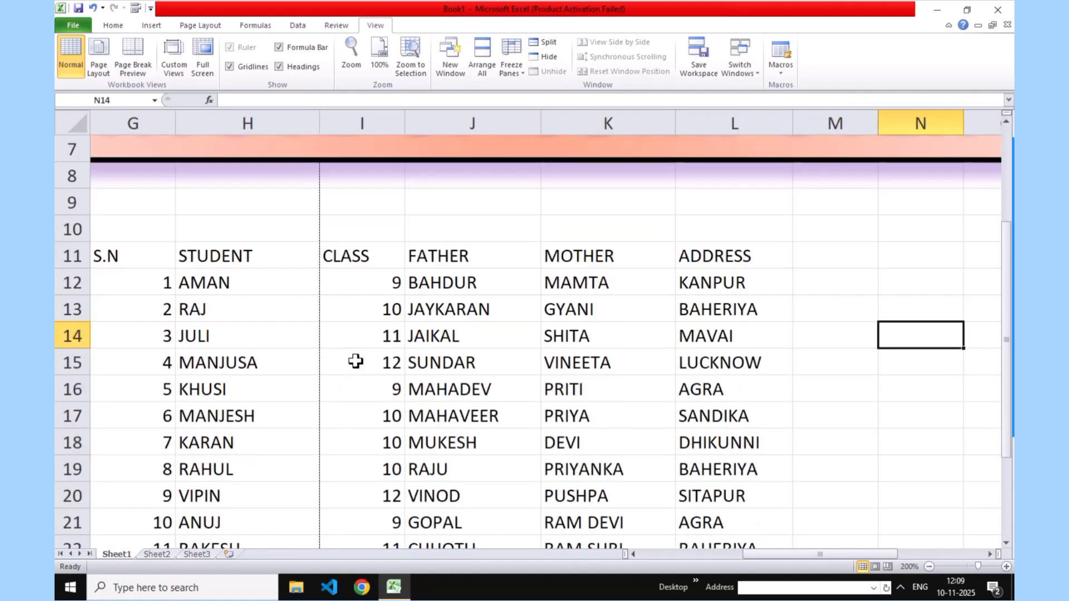
pyautogui.scroll(3, 354, 362)
# - Reduce the magnification of Sheet1 to 25% and restore it to 100%, with the whole banner in view
pyautogui.click(349, 63)
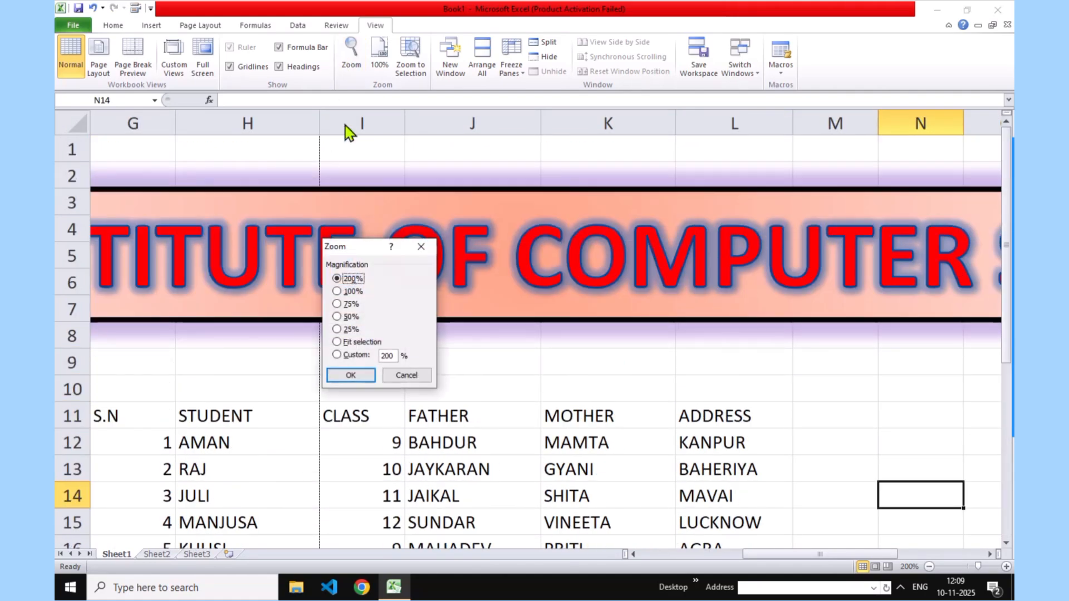
pyautogui.click(337, 329)
pyautogui.click(349, 374)
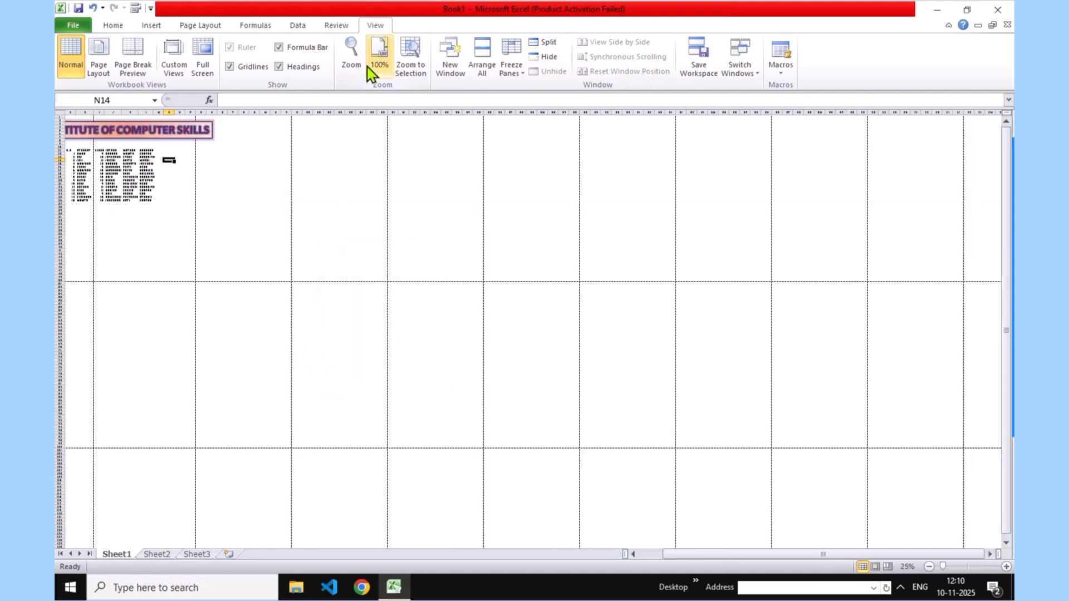
pyautogui.click(352, 61)
pyautogui.click(337, 291)
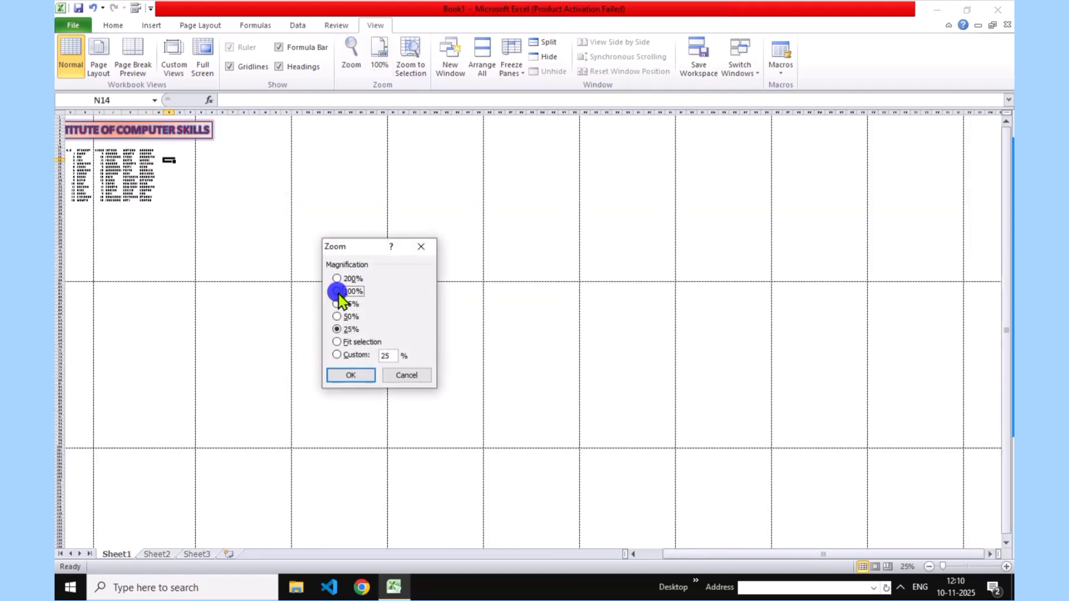
pyautogui.click(350, 375)
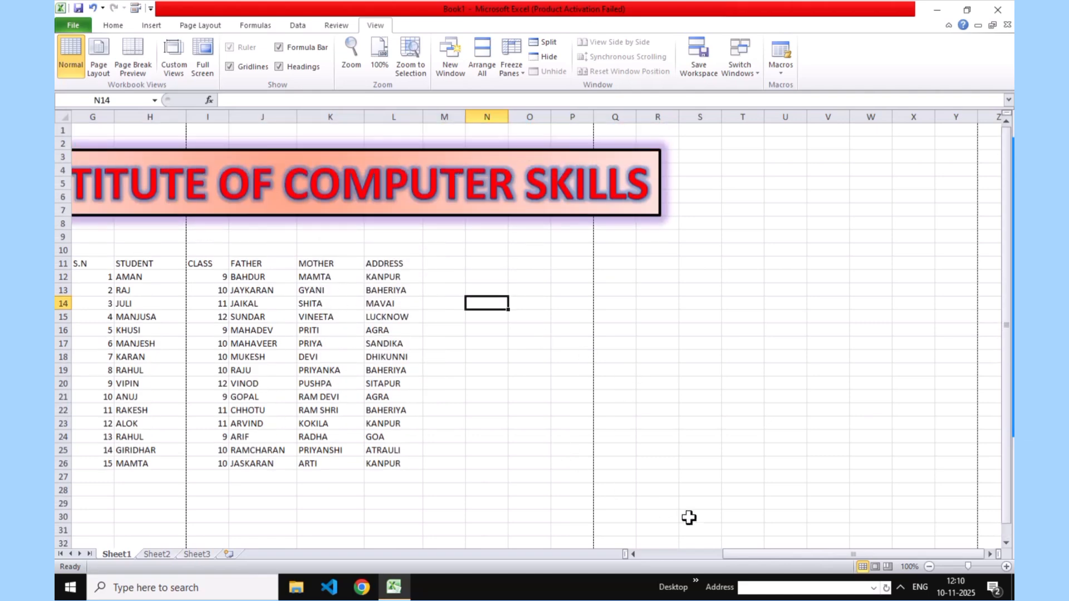
pyautogui.moveTo(857, 555); pyautogui.dragTo(786, 559)
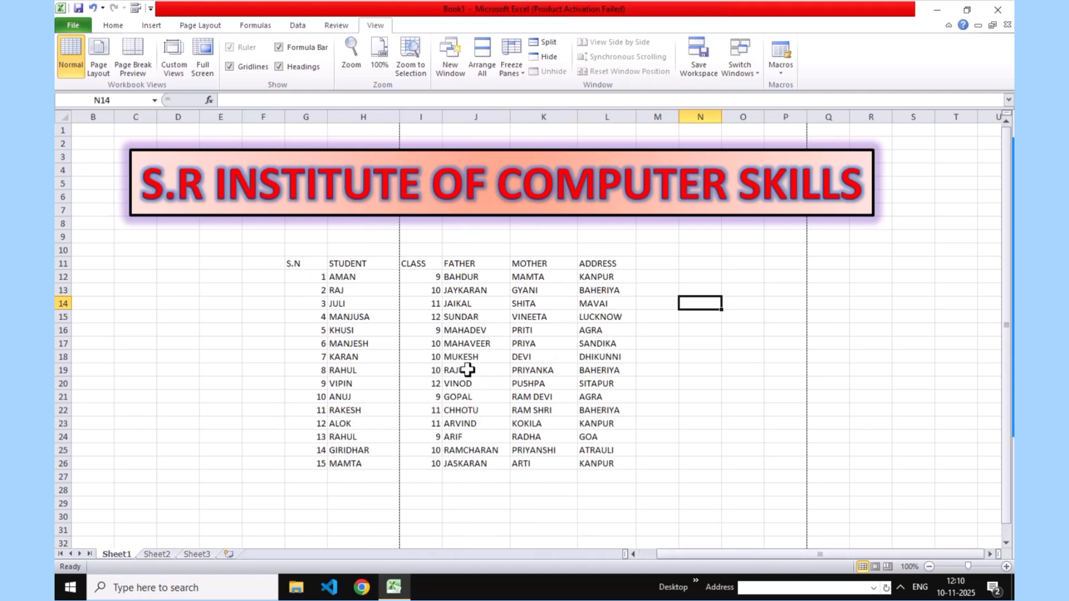
pyautogui.hscroll(1, 467, 369)
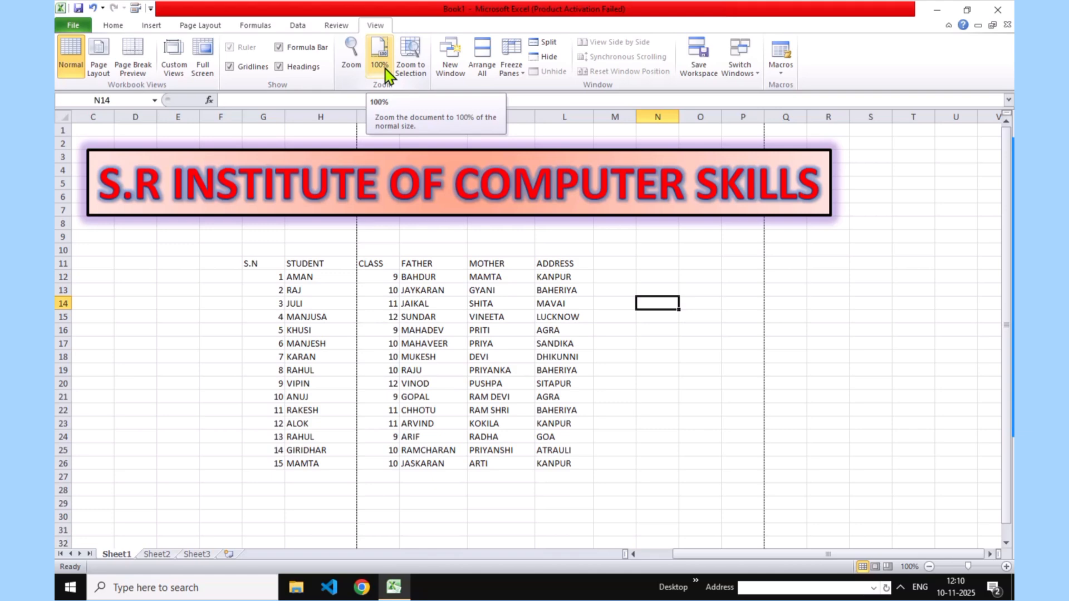
pyautogui.click(365, 67)
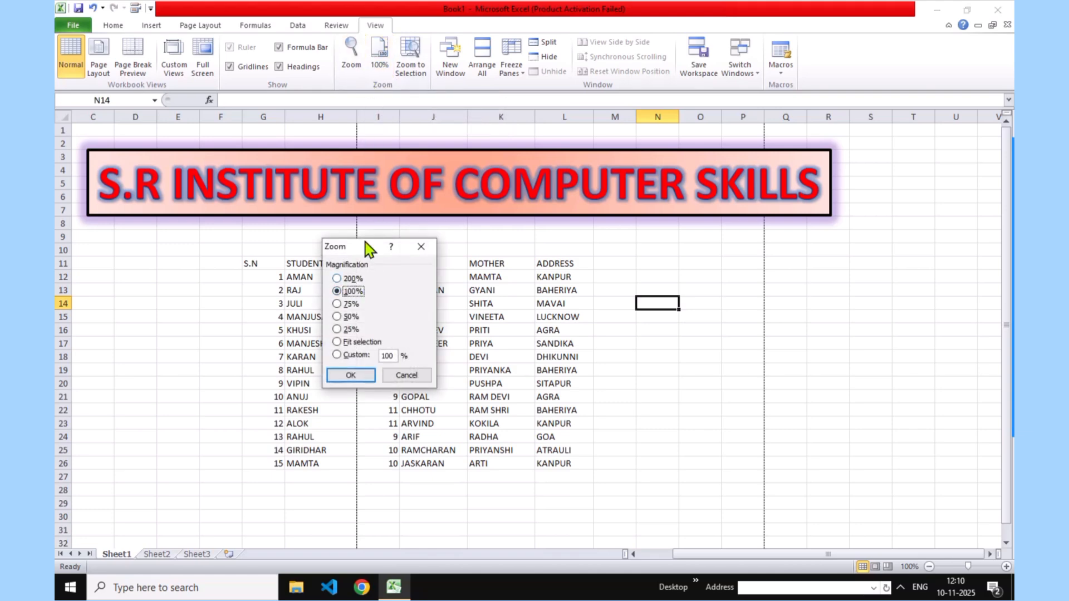
pyautogui.click(421, 247)
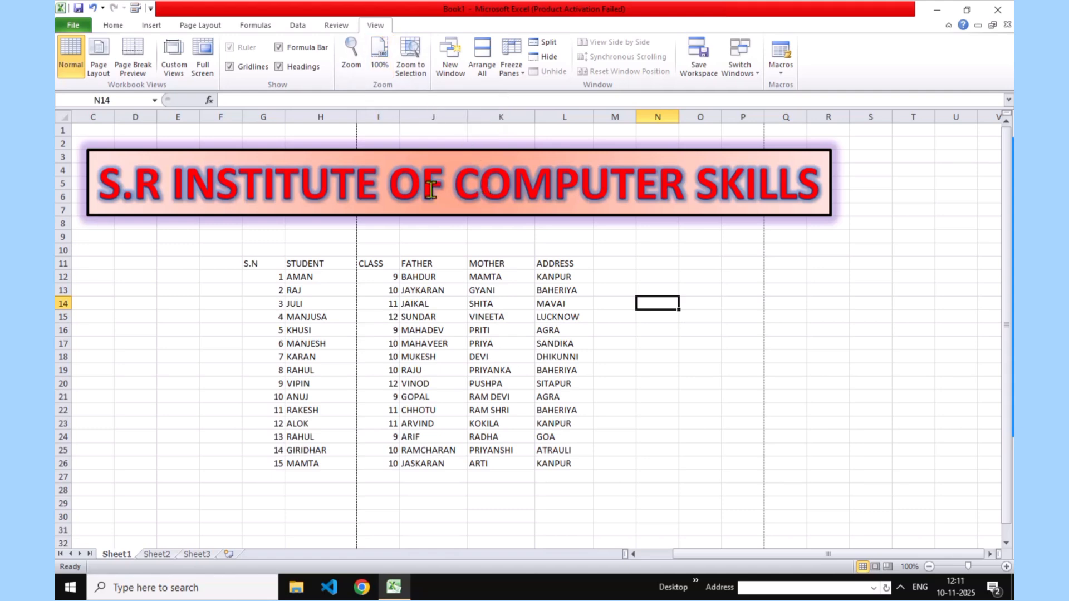
# - Magnify Sheet1 to 200% and reset it to 100% of the normal size
pyautogui.click(356, 72)
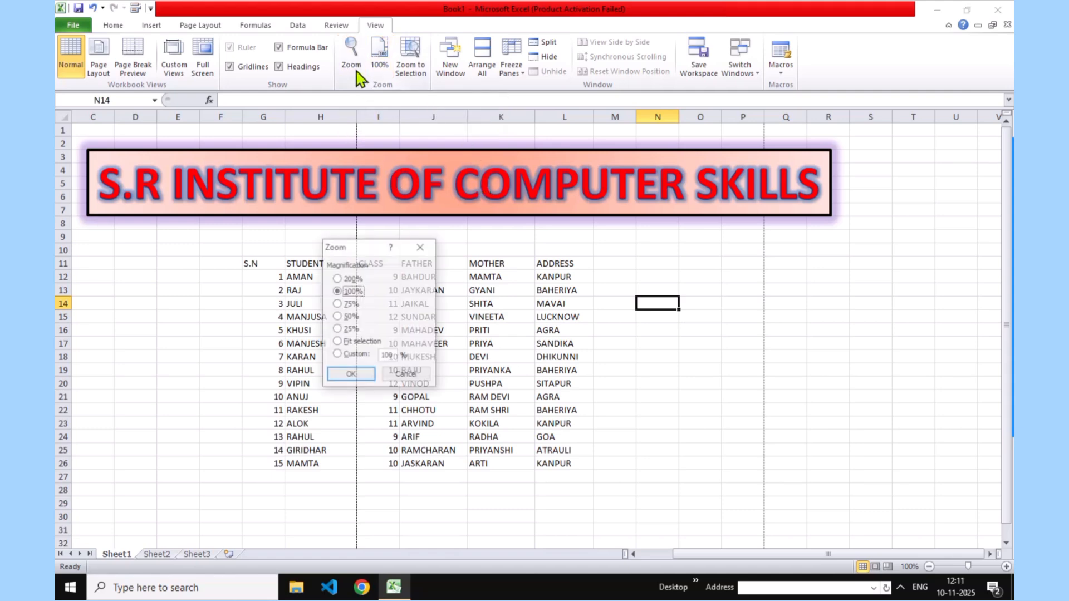
pyautogui.click(337, 278)
pyautogui.click(351, 375)
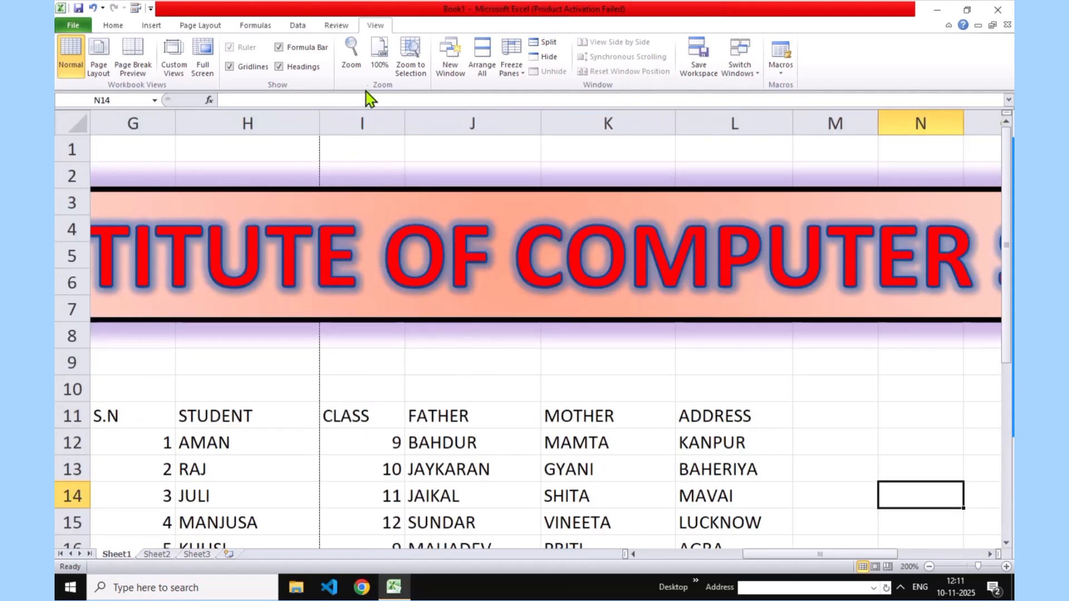
pyautogui.click(381, 67)
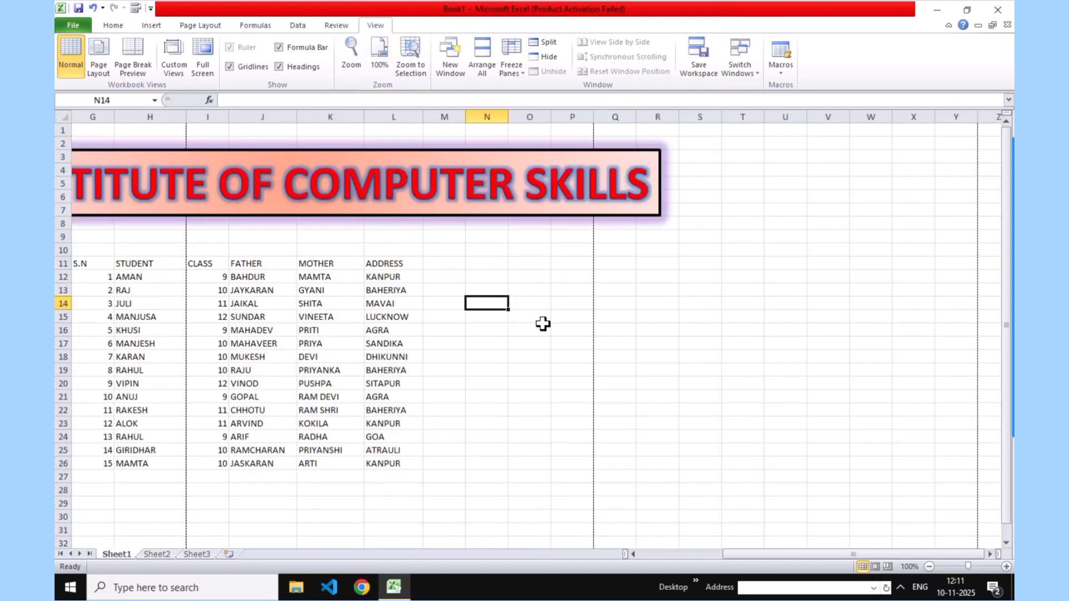
# - Set the magnification of Sheet1 to 200%
pyautogui.click(351, 56)
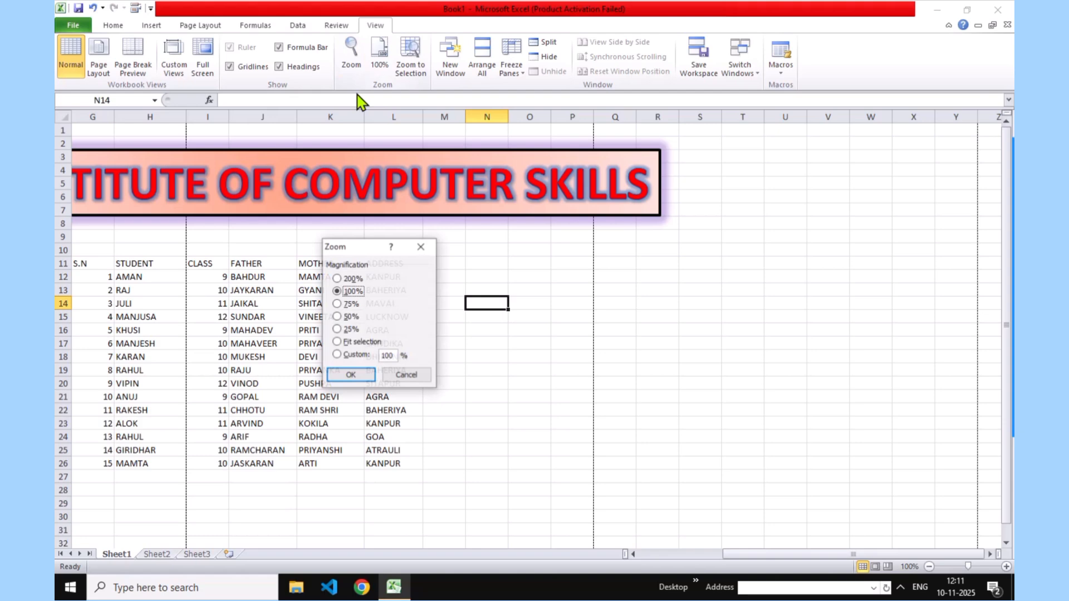
pyautogui.click(338, 279)
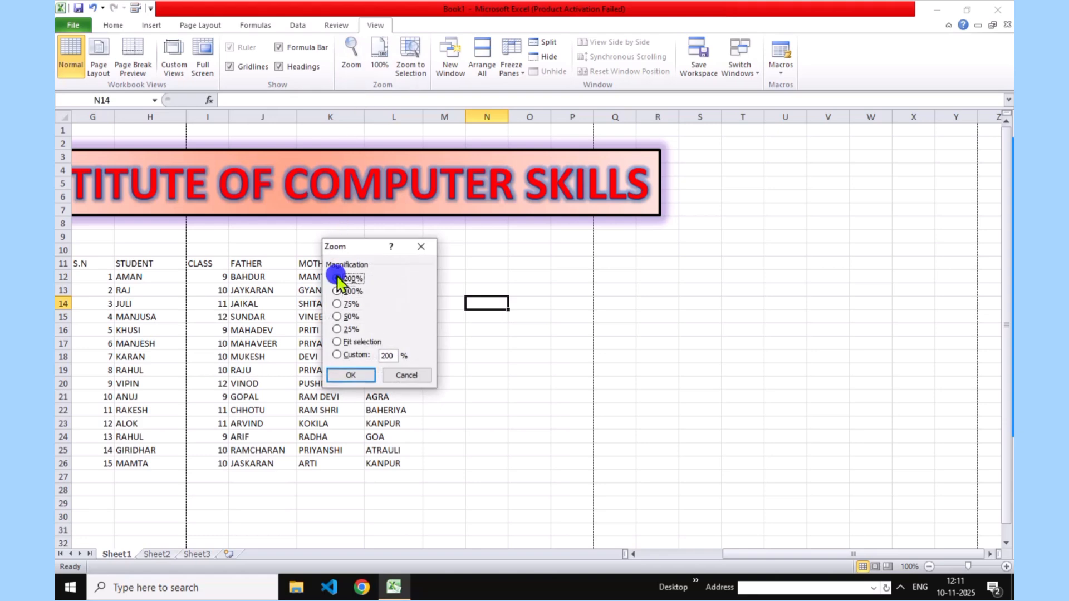
pyautogui.click(364, 375)
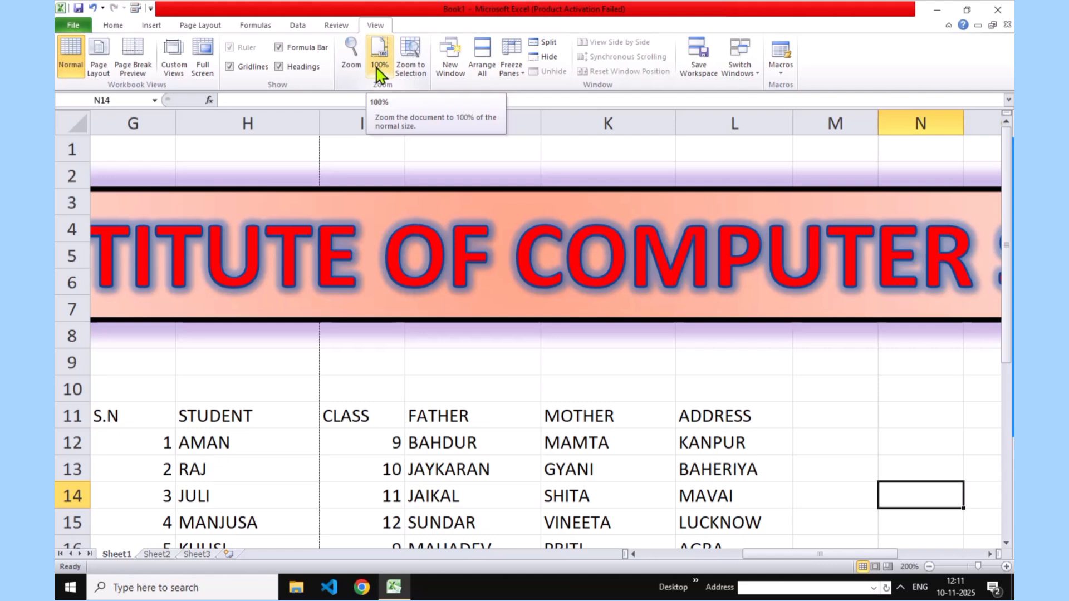
# - Zoom Sheet1 out to 25%, and reset it to 100% with the banner and student data in view
pyautogui.click(356, 58)
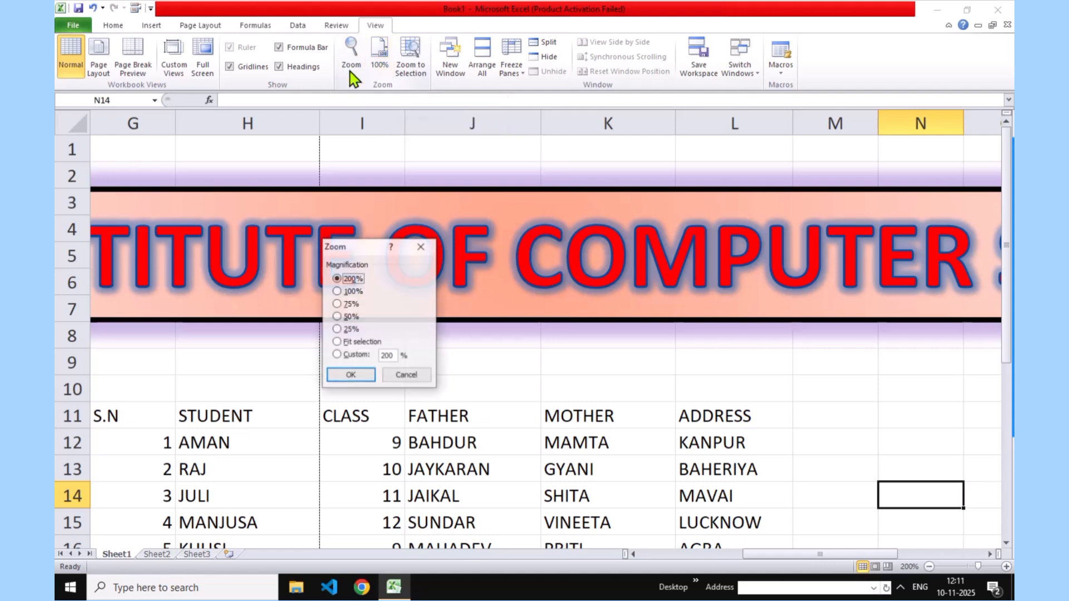
pyautogui.click(336, 331)
pyautogui.click(351, 375)
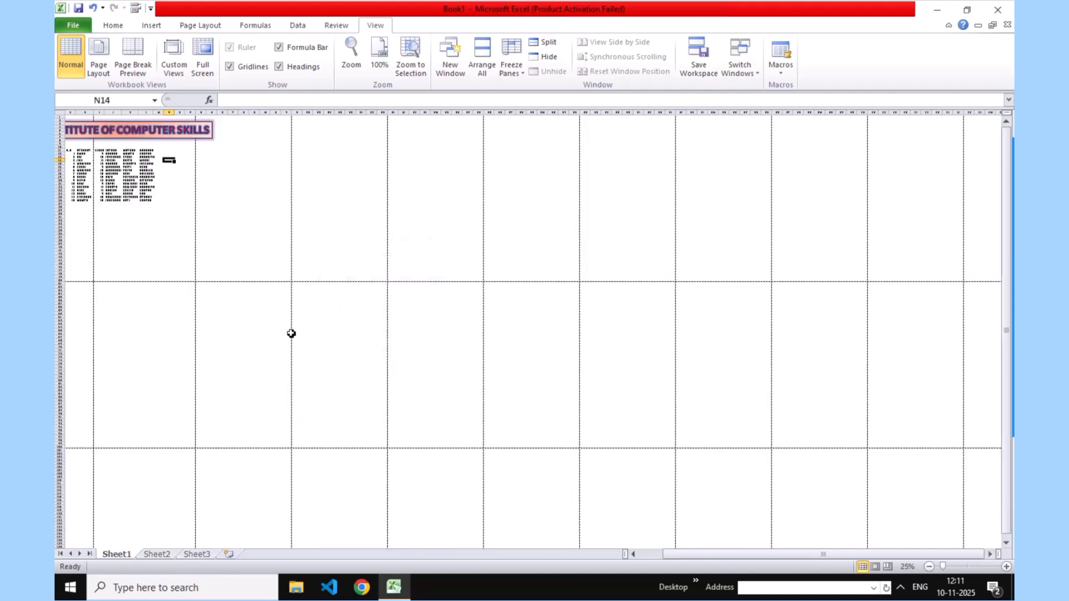
pyautogui.click(380, 65)
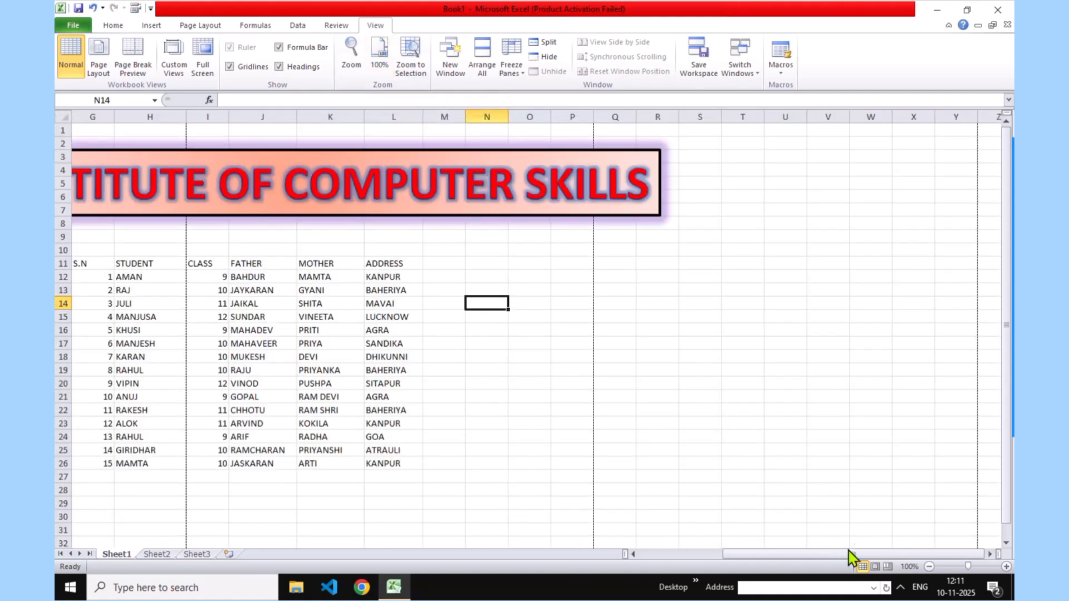
pyautogui.moveTo(852, 554); pyautogui.dragTo(792, 554)
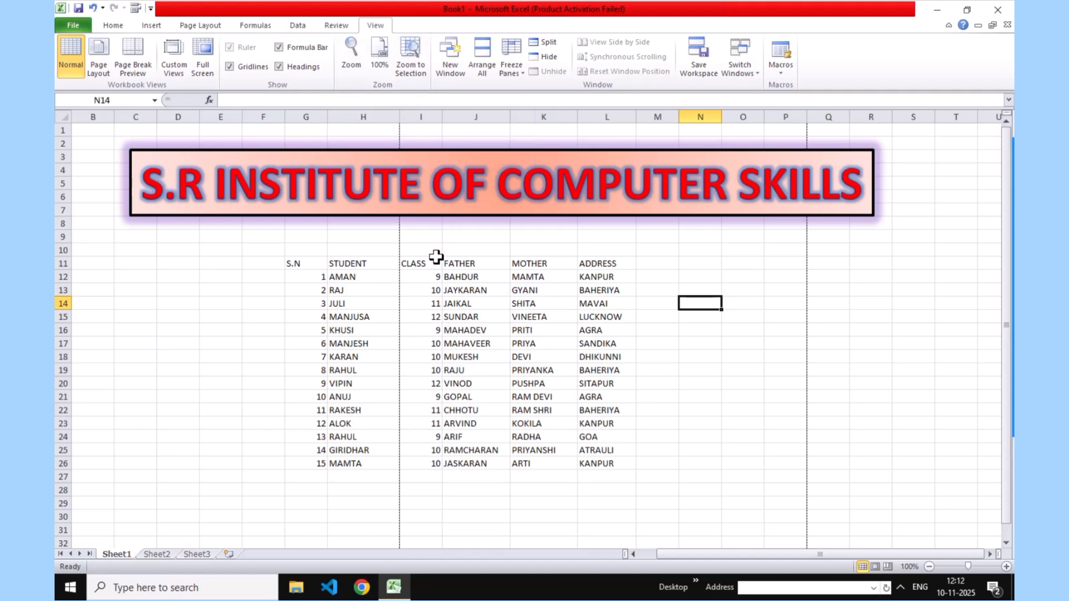
# - Select cells G11:H12, zoom the worksheet to that selection, and return to 100%
pyautogui.moveTo(310, 266); pyautogui.dragTo(344, 270)
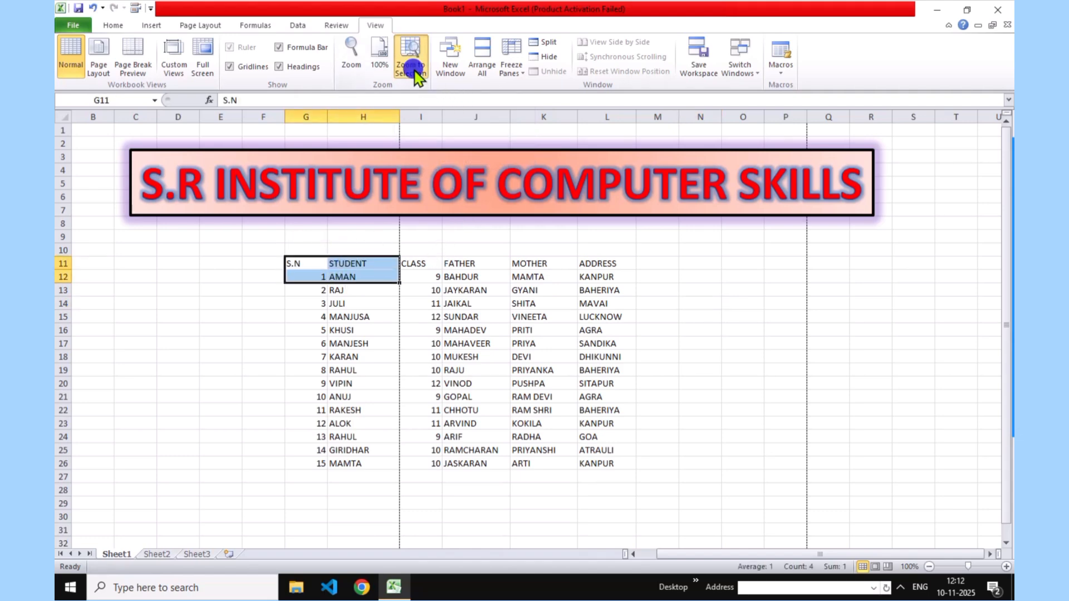
pyautogui.click(410, 68)
pyautogui.scroll(-2, 760, 401)
pyautogui.scroll(2, 759, 401)
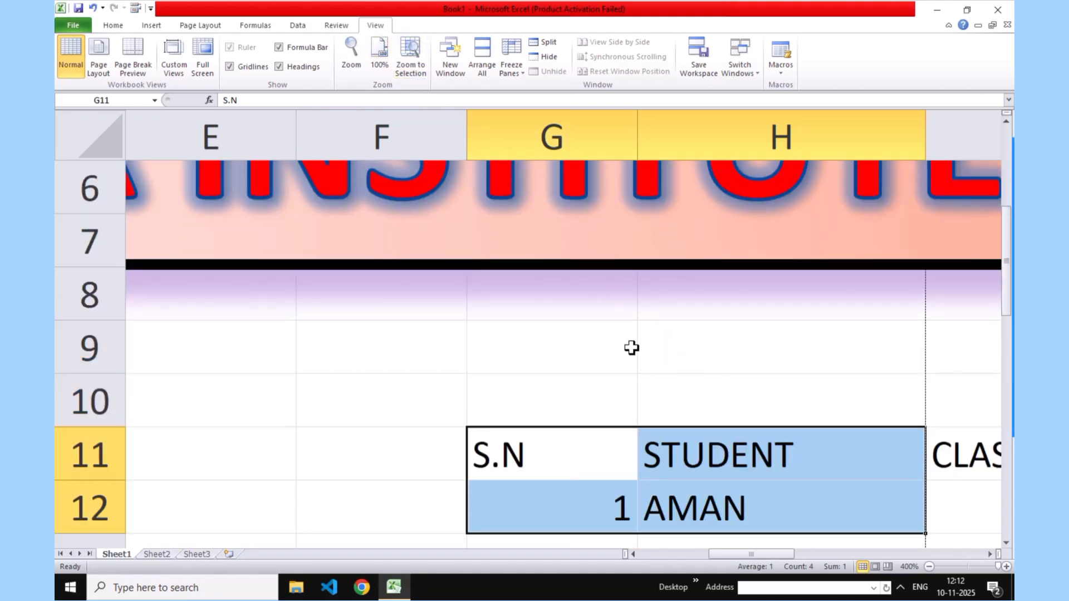
pyautogui.scroll(-20, 631, 348)
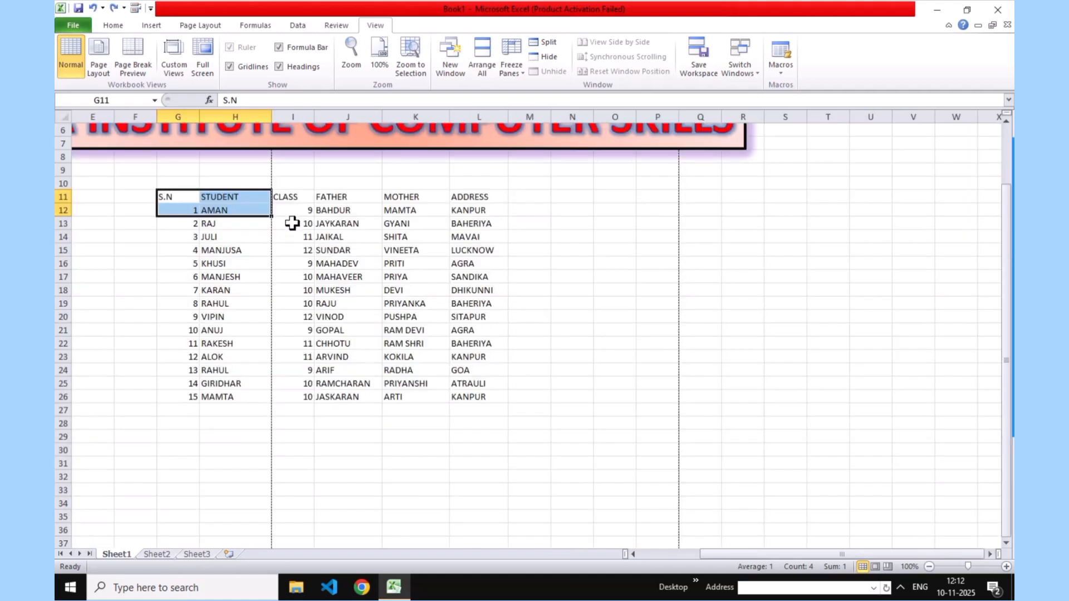
# - Select cells K11:L12, zoom the worksheet to that selection, and switch back to 100%
pyautogui.scroll(2, 401, 273)
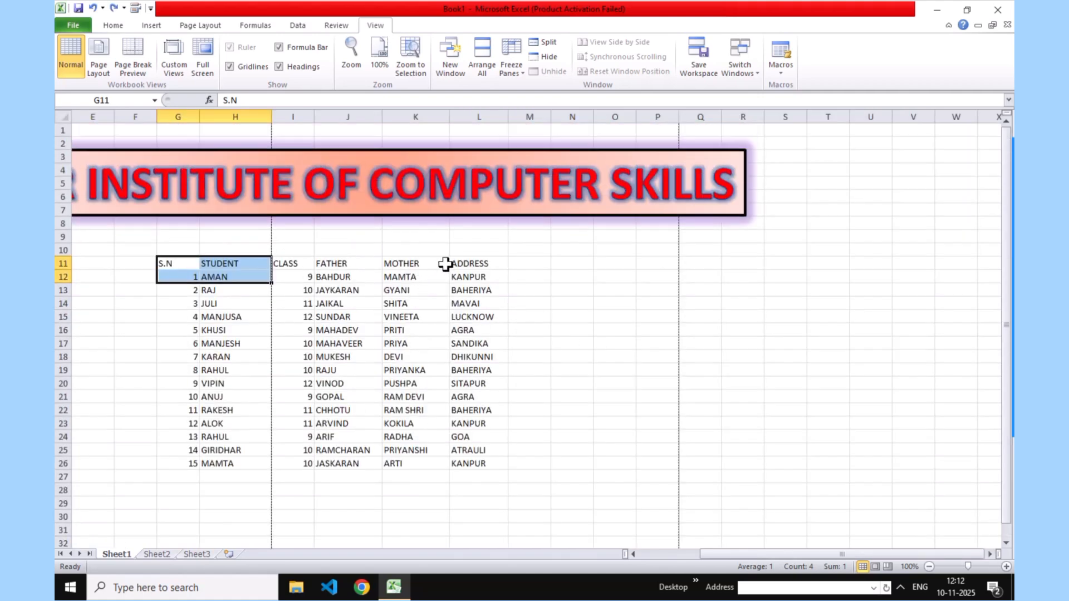
pyautogui.moveTo(444, 265); pyautogui.dragTo(460, 274)
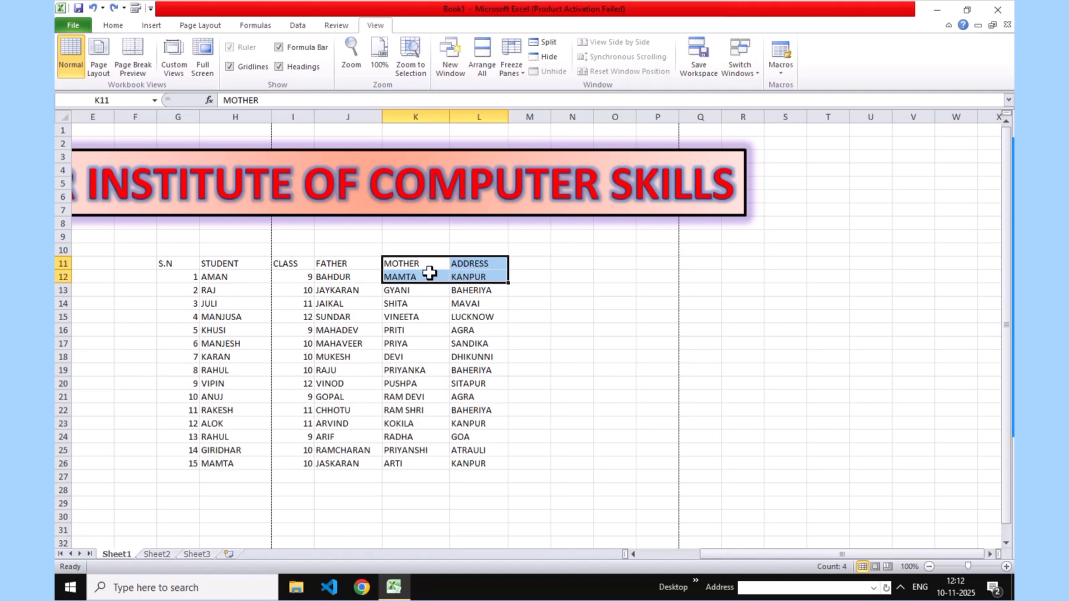
pyautogui.click(416, 78)
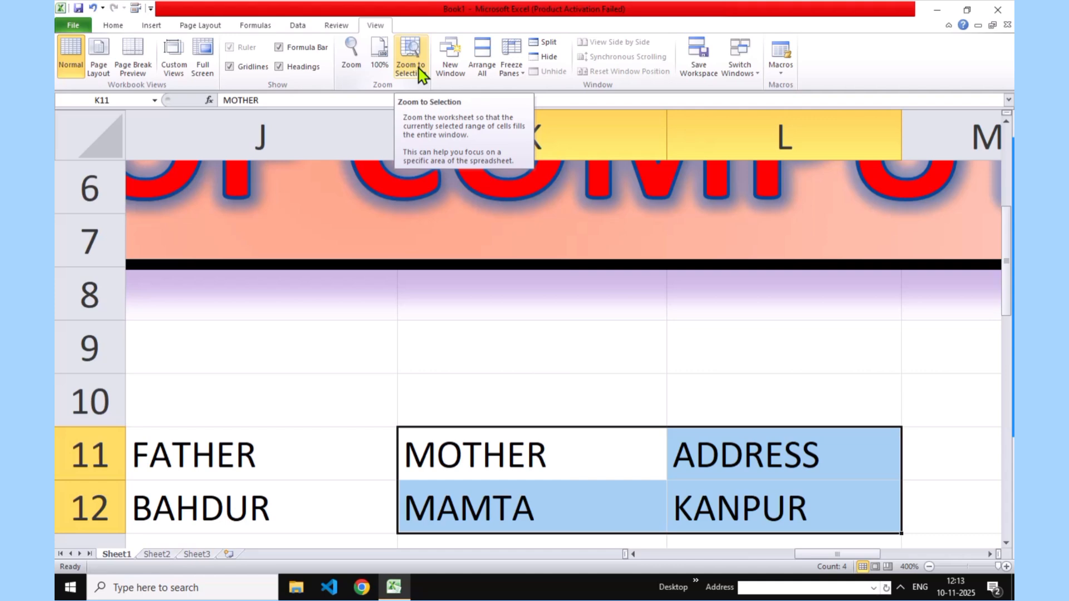
pyautogui.click(411, 62)
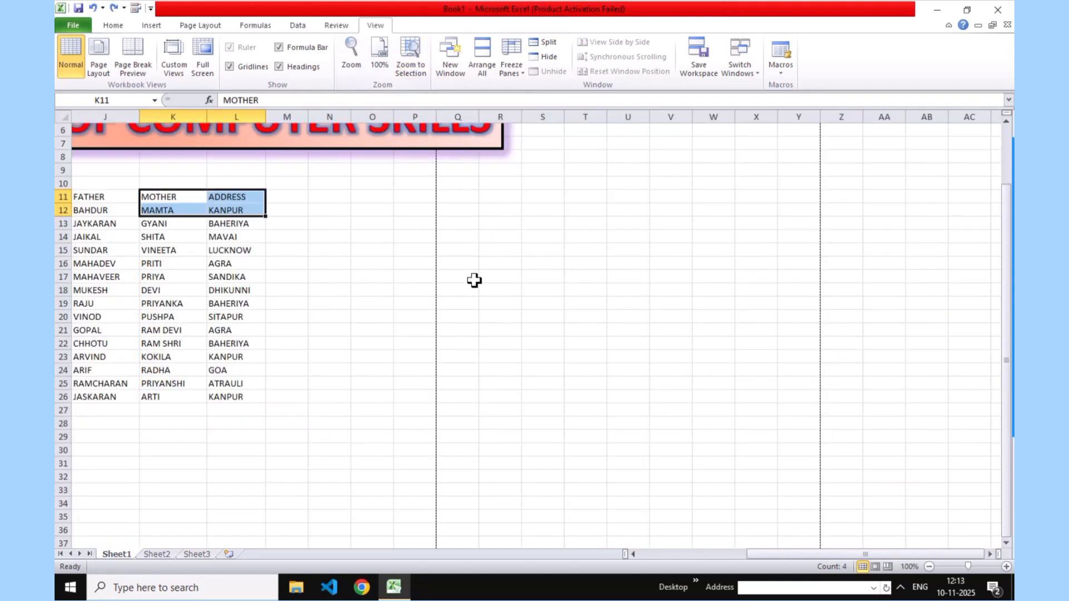
pyautogui.scroll(2, 468, 281)
pyautogui.moveTo(866, 554); pyautogui.dragTo(767, 582)
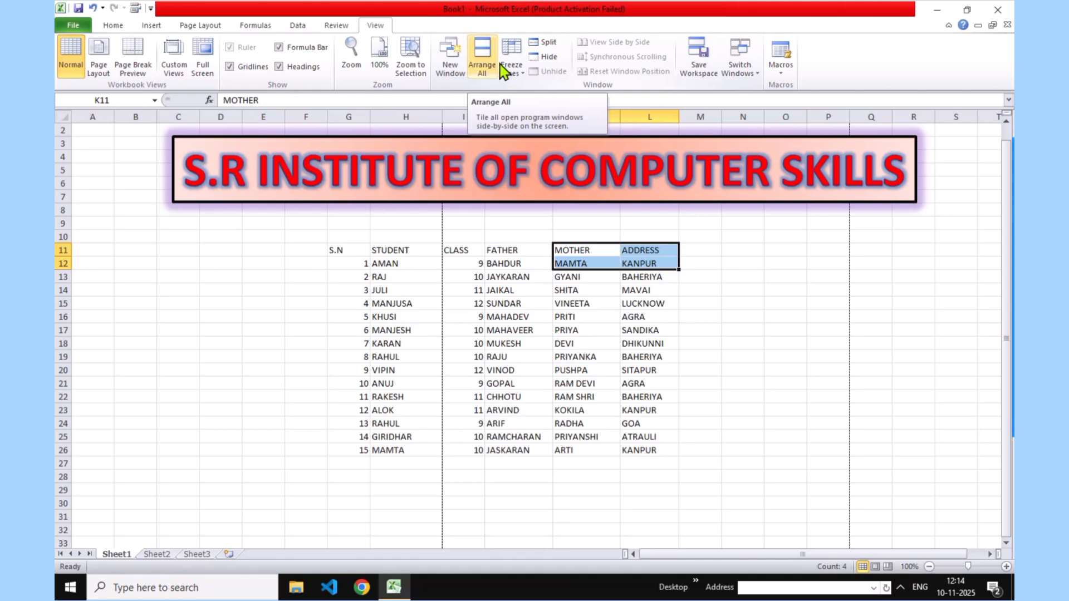
# - Open a new window of the Book1 workbook
pyautogui.click(482, 70)
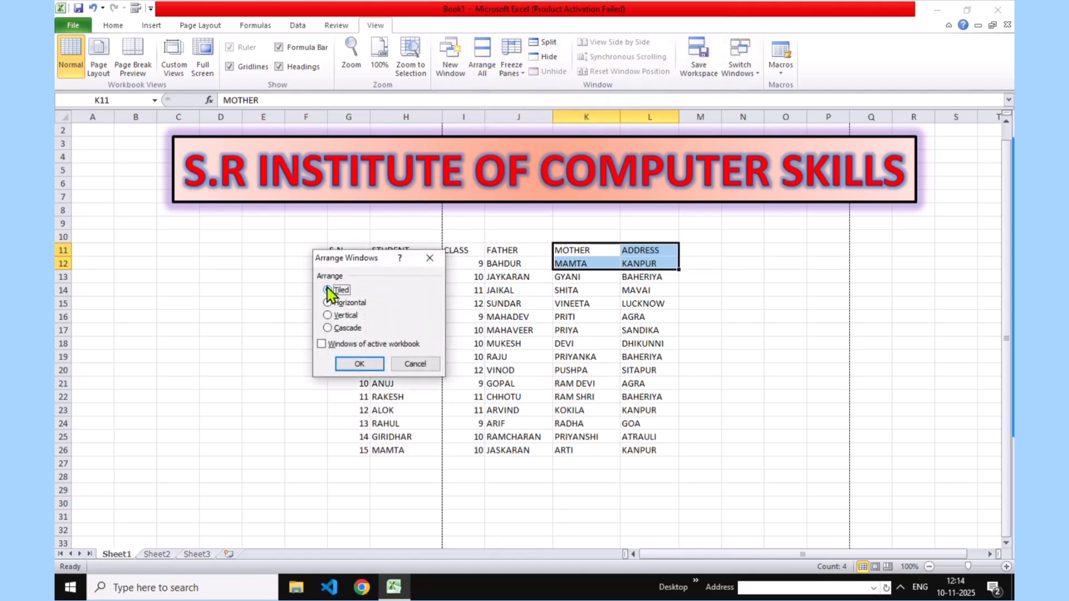
pyautogui.click(429, 258)
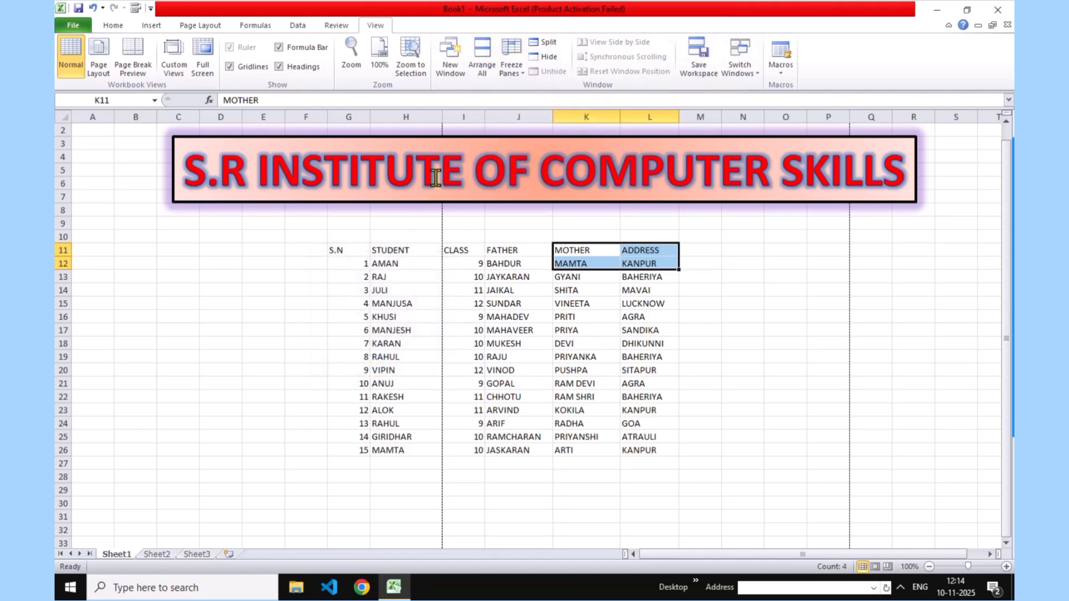
pyautogui.click(445, 73)
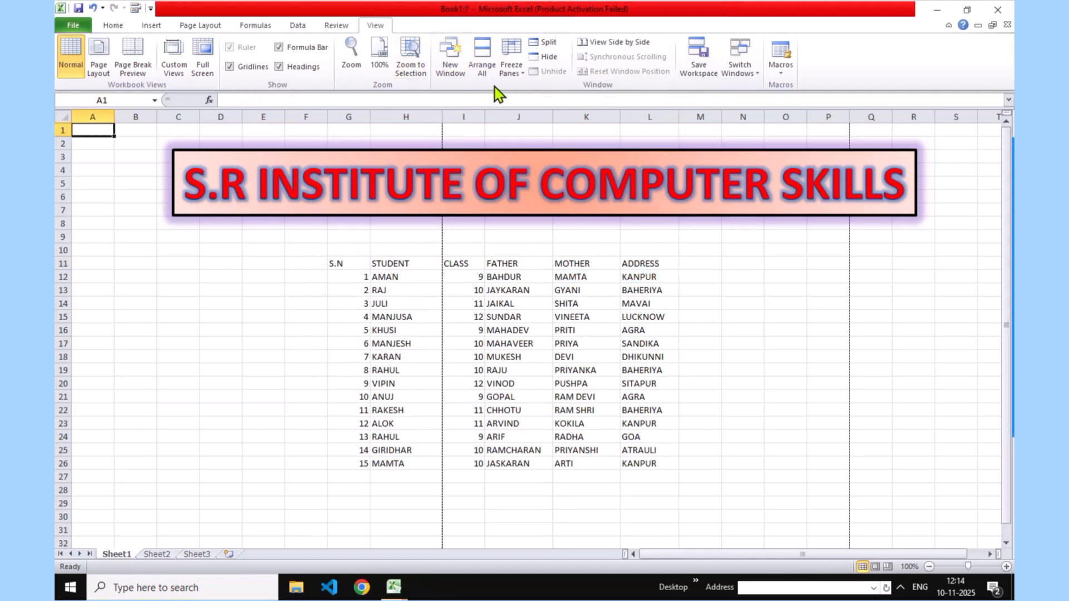
# - Review the Arrange Windows options, covering Tiled, Horizontal, Vertical and Cascade, and leave the dialog without applying any
pyautogui.click(485, 69)
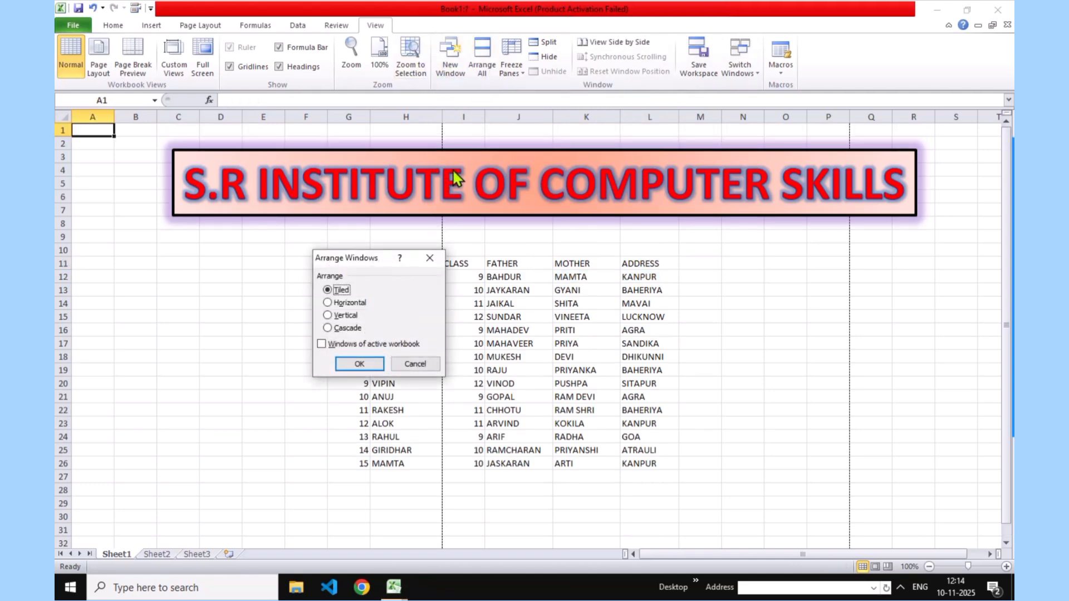
pyautogui.click(430, 258)
pyautogui.click(482, 76)
pyautogui.click(430, 264)
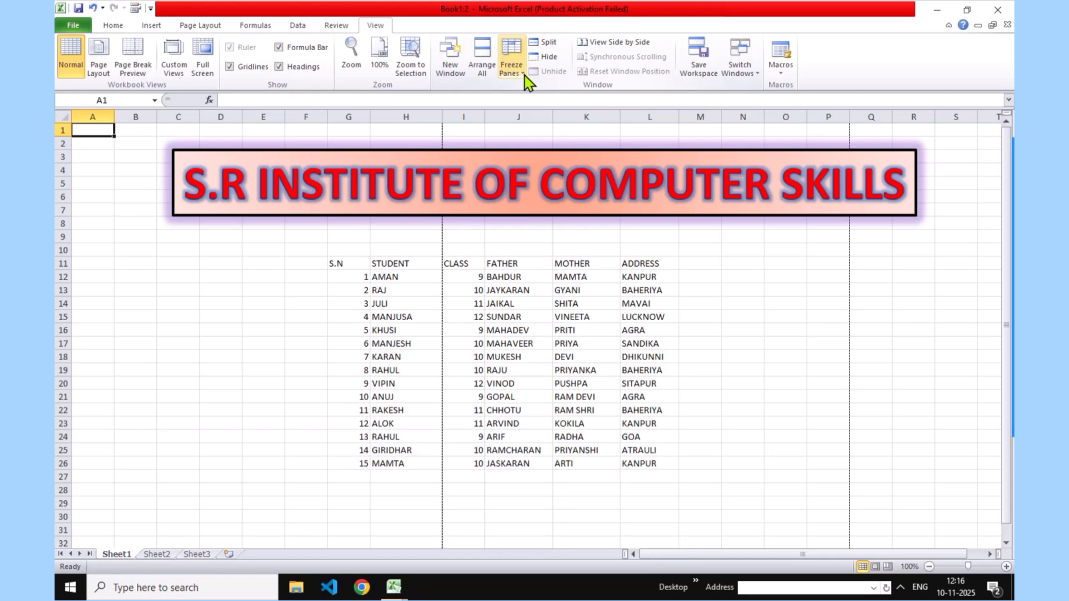
# - Split Sheet1 into four panes below row 16, and move the vertical divider to just after the ADDRESS column L
pyautogui.click(548, 45)
pyautogui.moveTo(518, 317); pyautogui.dragTo(354, 285)
pyautogui.click(553, 221)
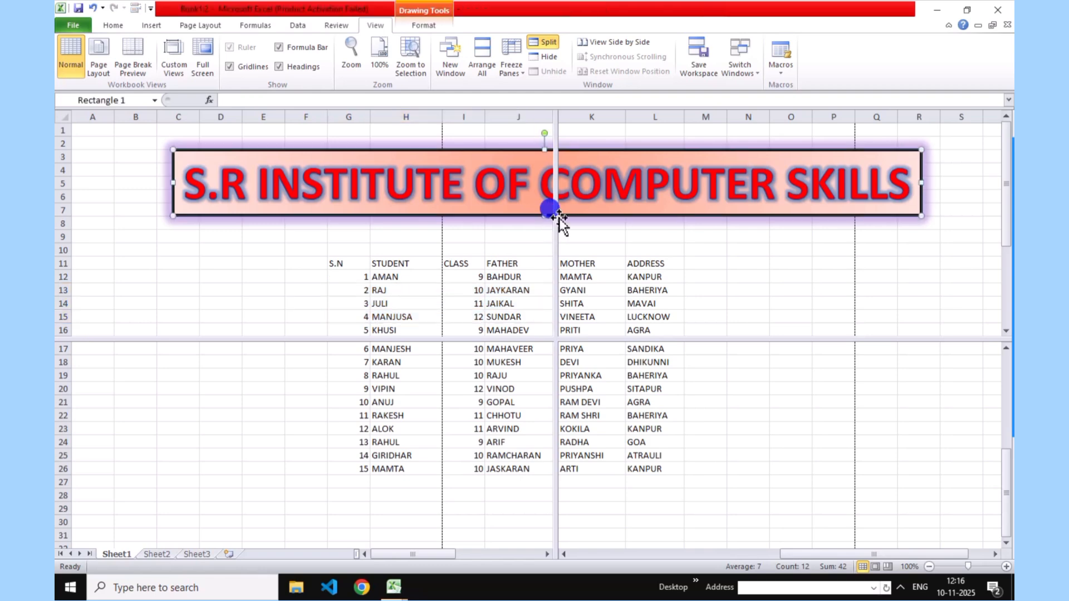
pyautogui.click(543, 262)
pyautogui.click(561, 279)
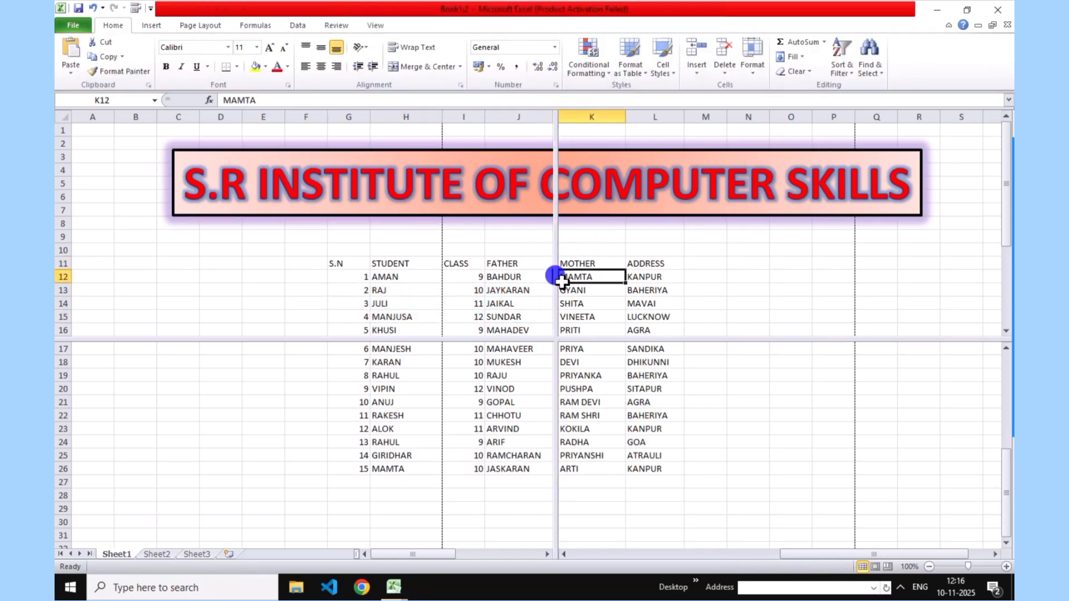
pyautogui.moveTo(555, 260); pyautogui.dragTo(647, 277)
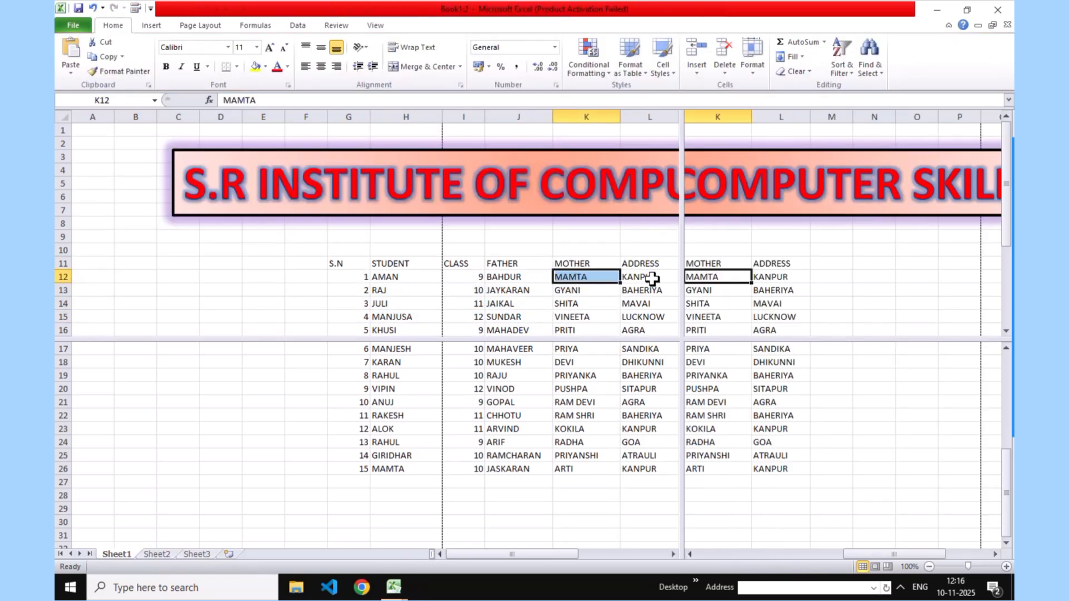
# - Remove the horizontal and vertical split dividers from Sheet1
pyautogui.moveTo(404, 350)
pyautogui.mouseDown()
pyautogui.moveTo(398, 337)
pyautogui.moveTo(420, 340)
pyautogui.mouseUp()
pyautogui.click(464, 345)
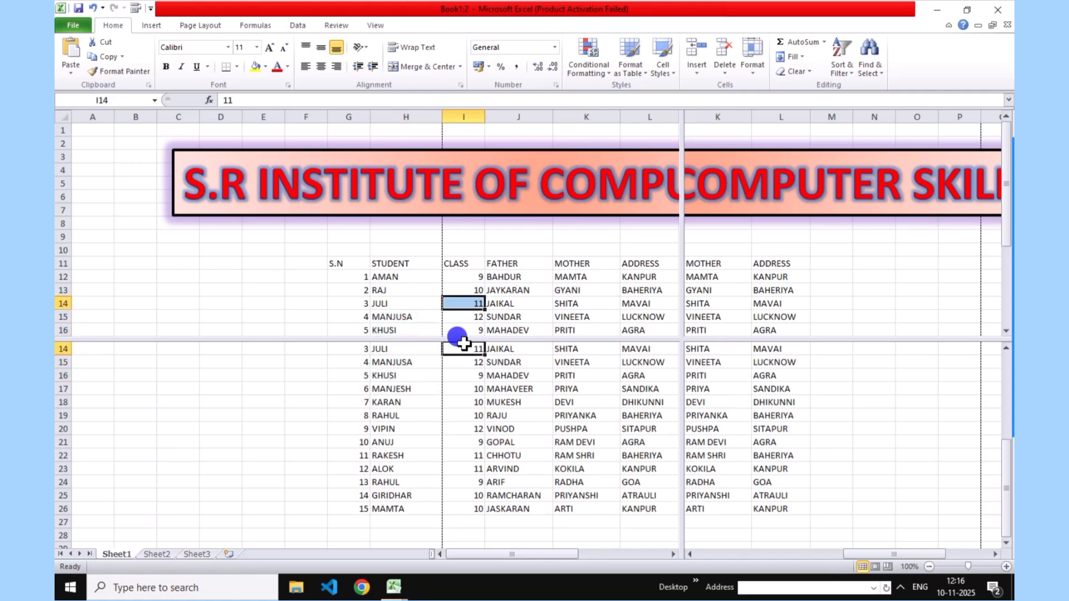
pyautogui.doubleClick(464, 345)
pyautogui.doubleClick(463, 338)
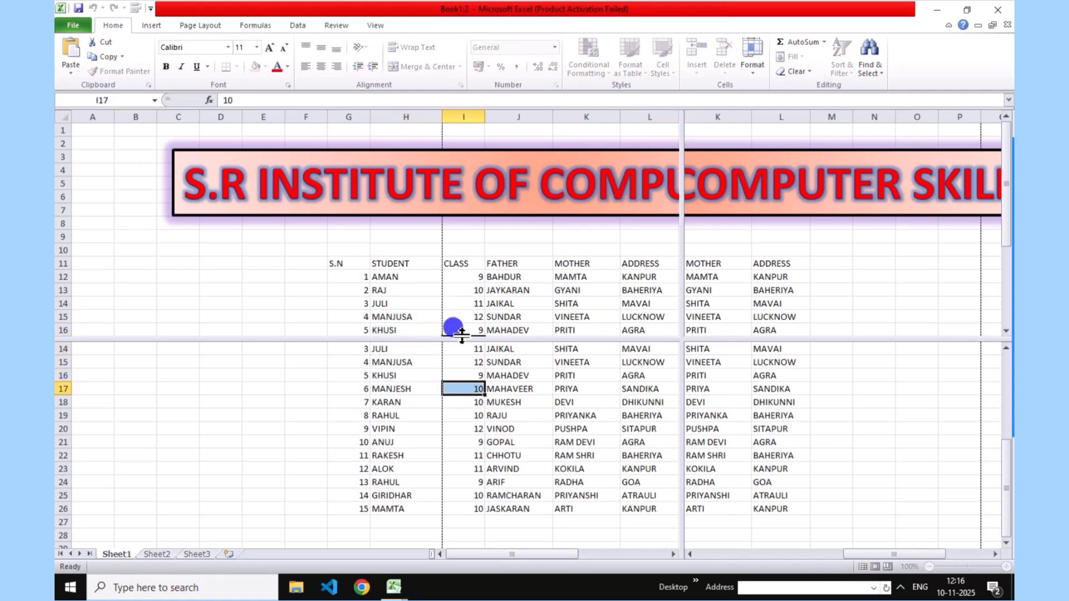
pyautogui.doubleClick(681, 240)
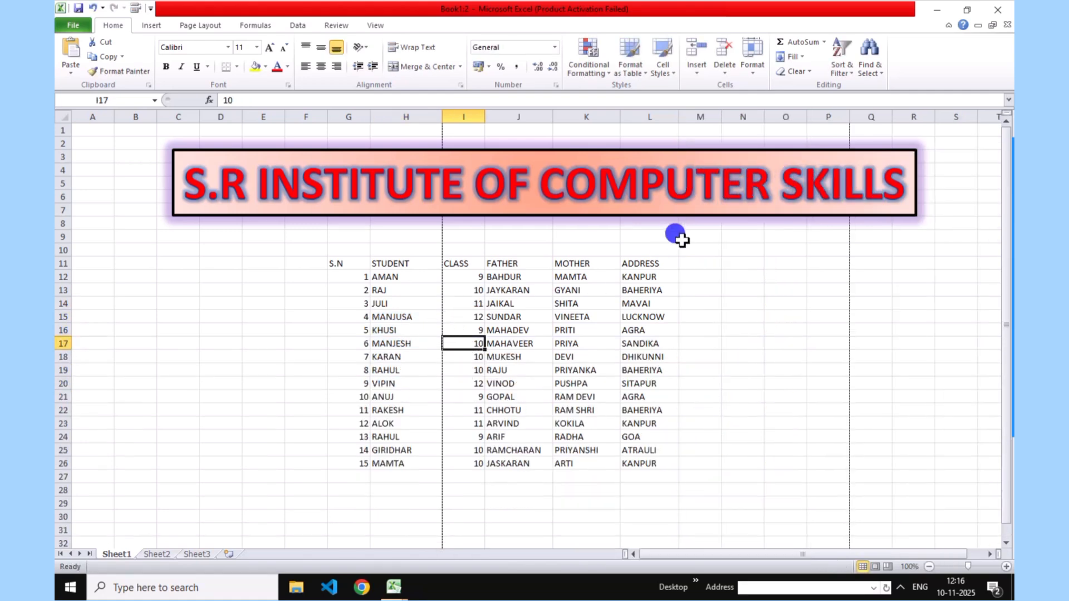
# - Split Sheet1 at cell I17, and move the divider intersection to below row 15 and just after column J
pyautogui.click(384, 26)
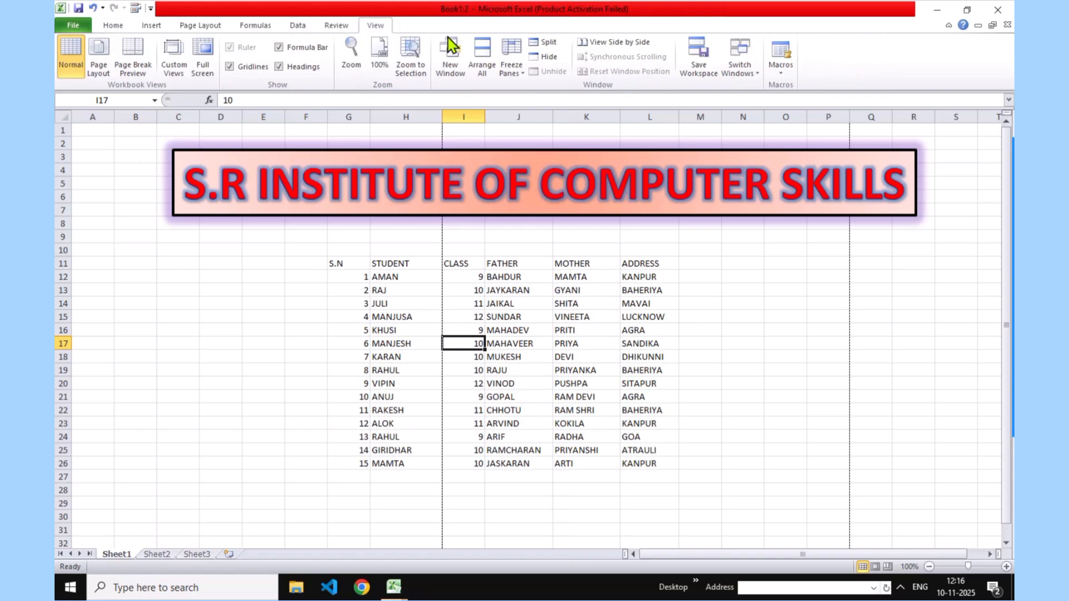
pyautogui.click(543, 42)
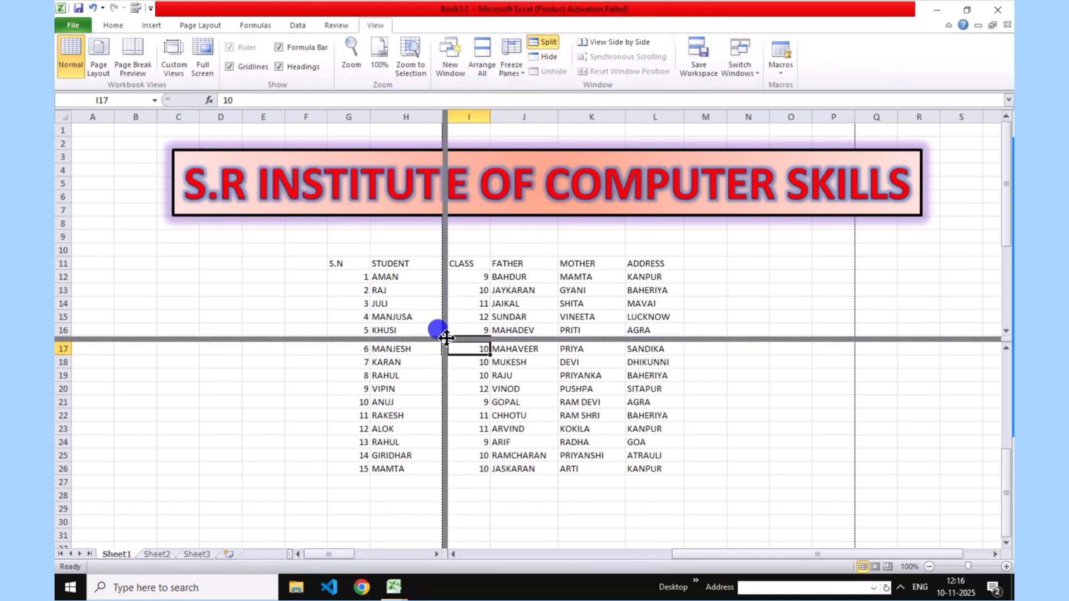
pyautogui.moveTo(441, 332); pyautogui.dragTo(551, 318)
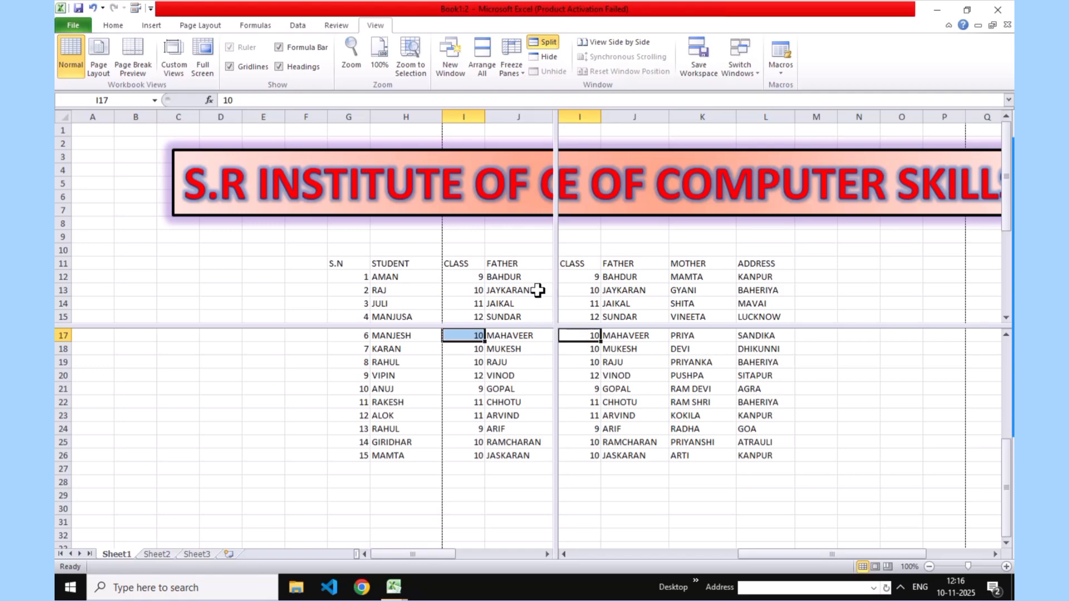
# - Move the class value from I17 to E10, and restore Sheet1 to a single unsplit pane
pyautogui.moveTo(559, 333); pyautogui.dragTo(565, 303)
pyautogui.doubleClick(562, 303)
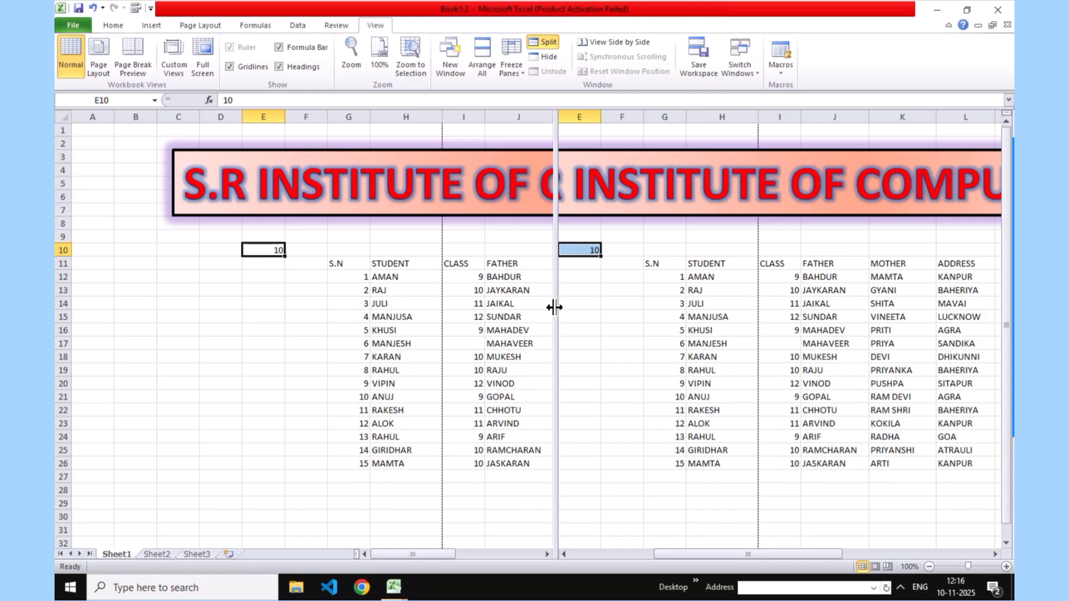
pyautogui.doubleClick(552, 305)
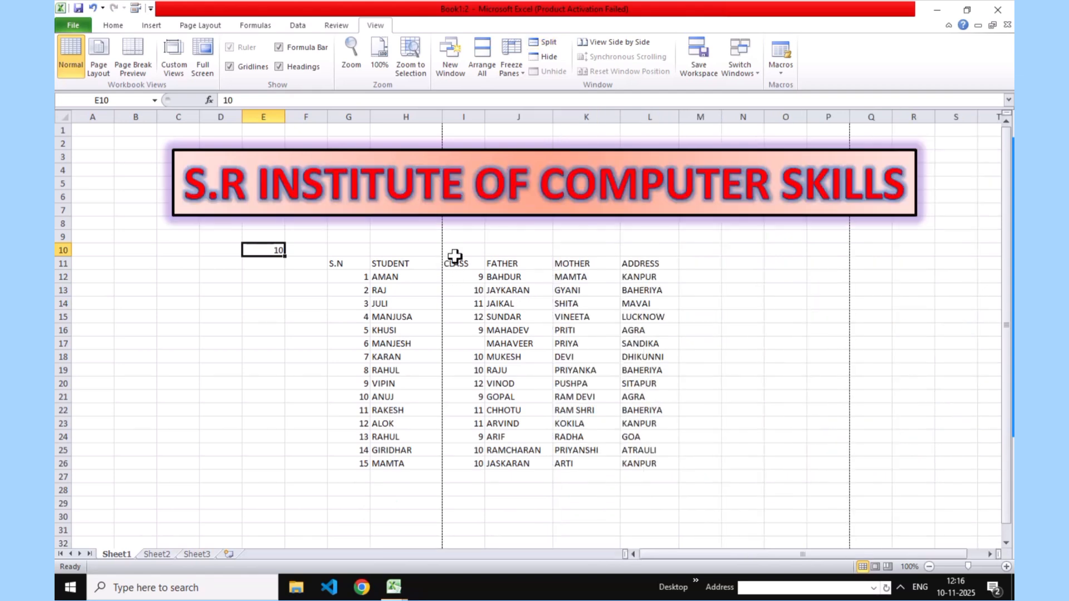
# - Hide both Book1 windows, and unhide only the Book1:1 window
pyautogui.click(546, 59)
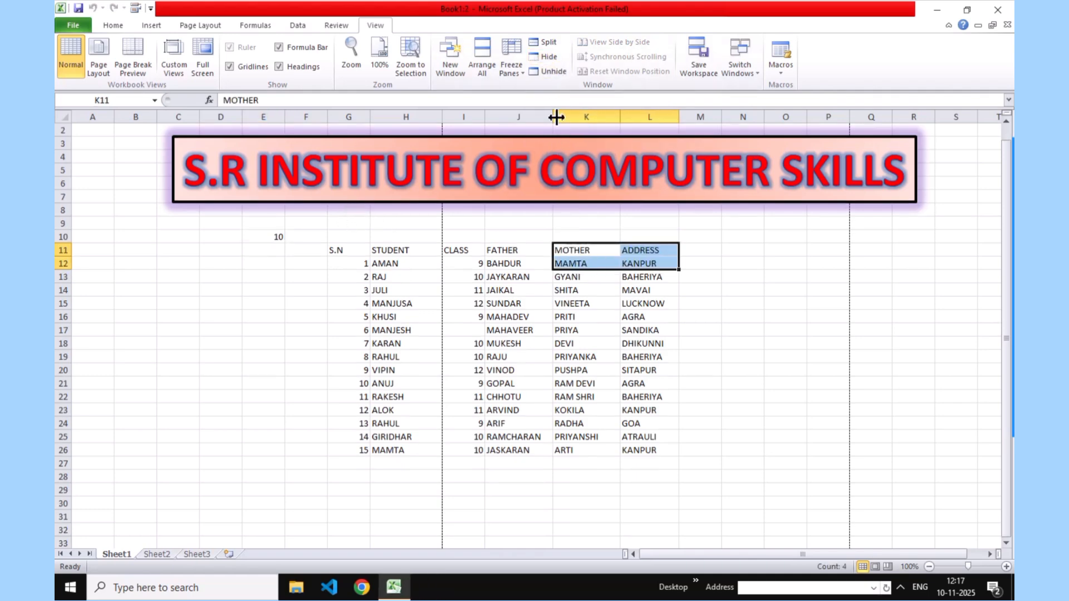
pyautogui.moveTo(119, 139); pyautogui.dragTo(946, 470)
pyautogui.click(546, 56)
pyautogui.click(553, 71)
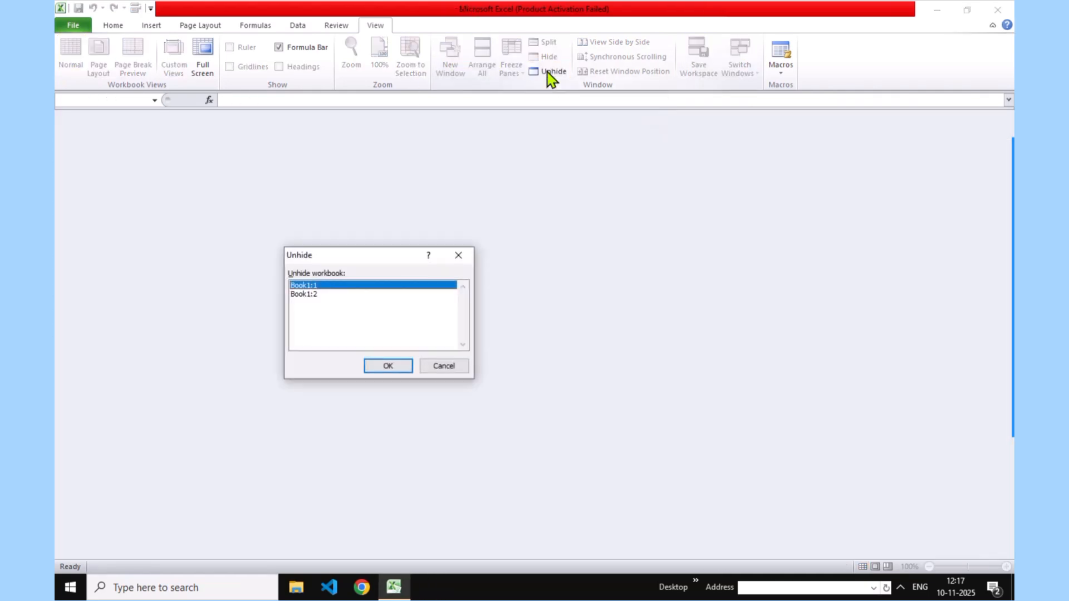
pyautogui.click(388, 367)
pyautogui.click(305, 529)
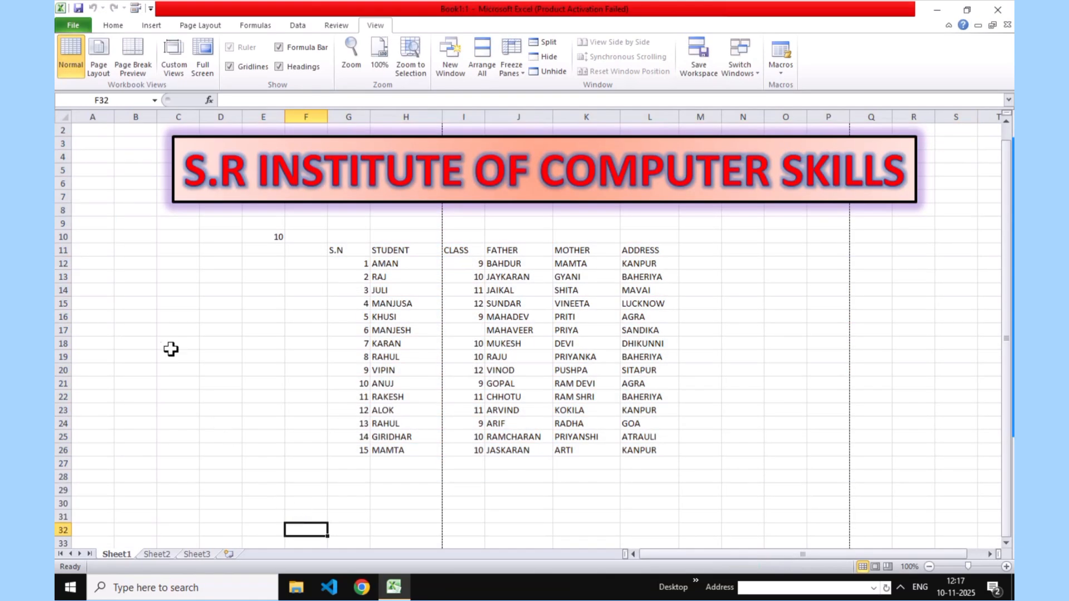
# - Select cells A2:S29, hide the Book1:1 window, and bring it back with Unhide
pyautogui.moveTo(98, 133); pyautogui.dragTo(934, 485)
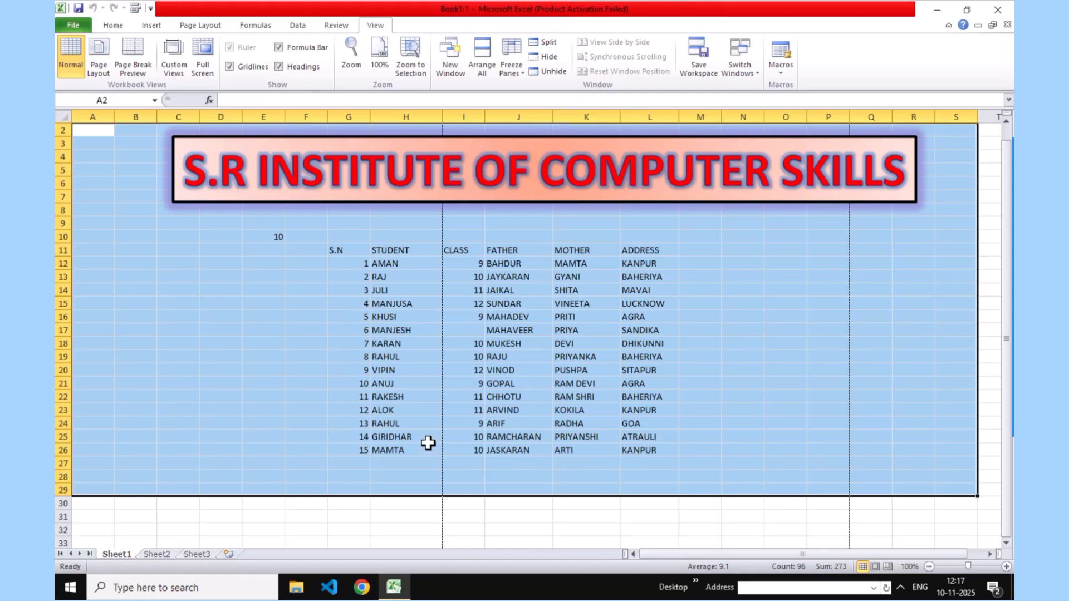
pyautogui.click(539, 55)
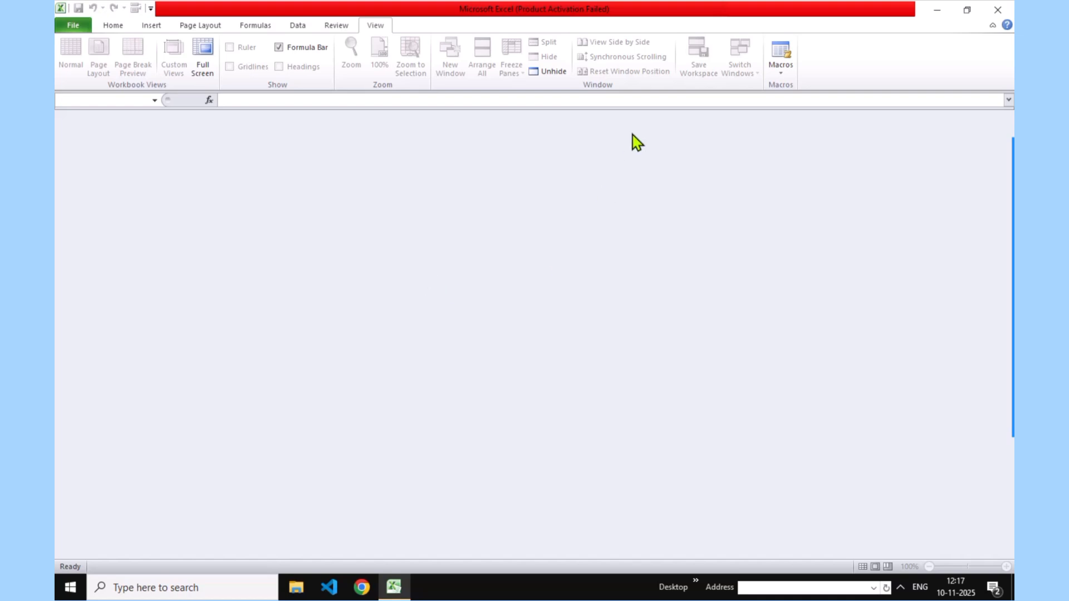
pyautogui.click(543, 73)
pyautogui.click(388, 366)
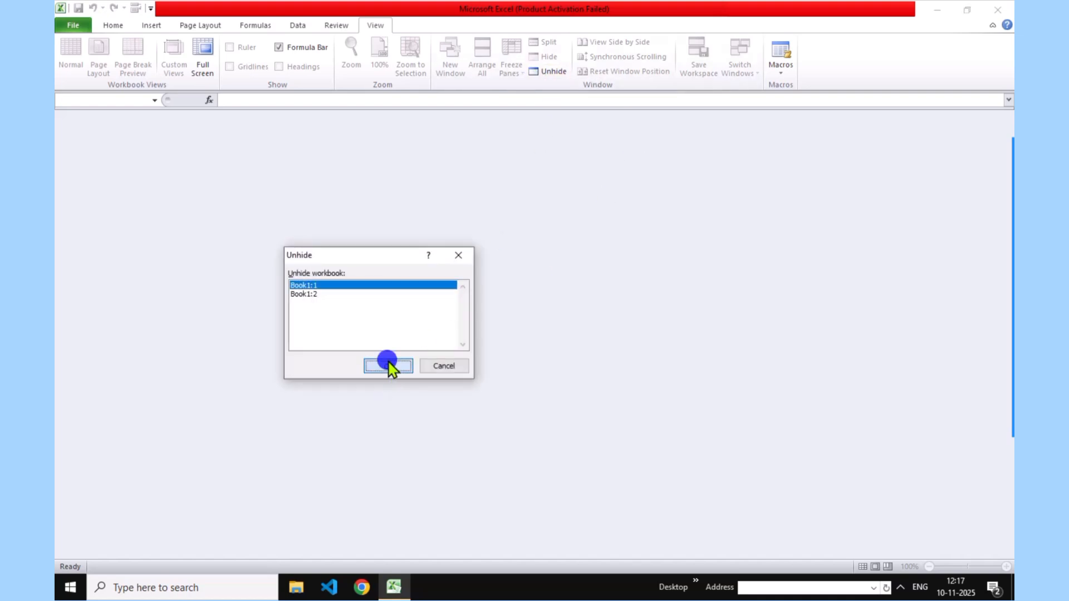
pyautogui.click(293, 501)
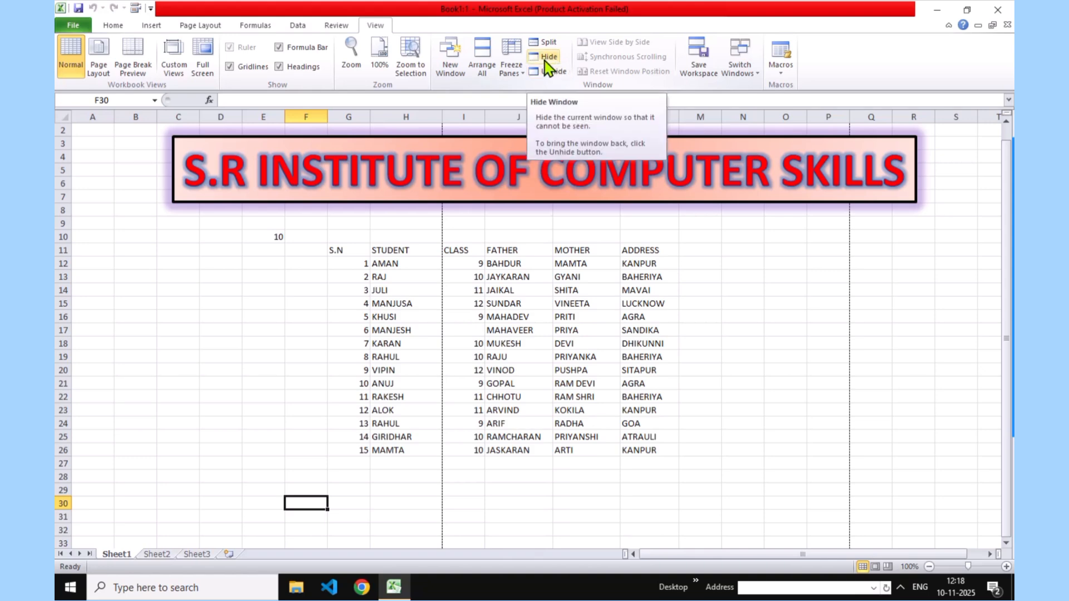
# - Select cells B2:R31, hide the Book1:1 window, unhide it, and clear the range selection
pyautogui.moveTo(134, 129); pyautogui.dragTo(881, 515)
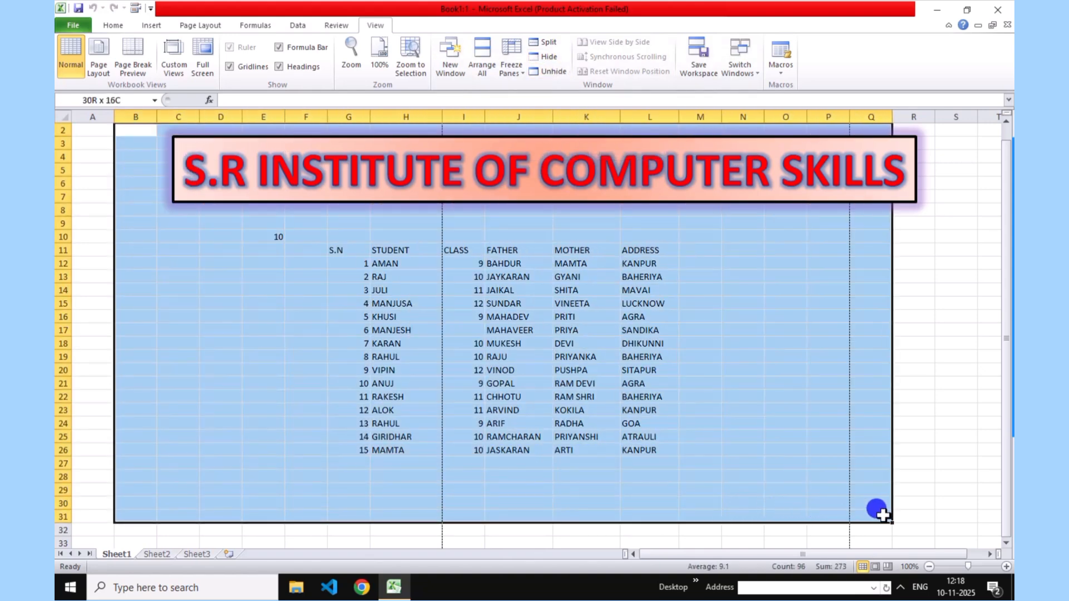
pyautogui.click(540, 58)
pyautogui.click(537, 73)
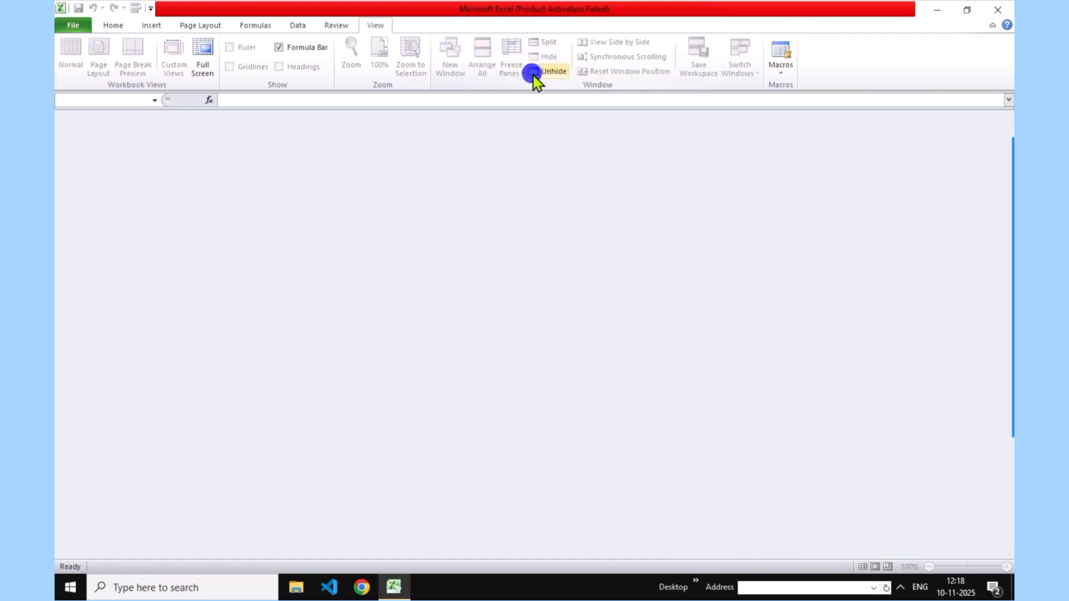
pyautogui.click(377, 367)
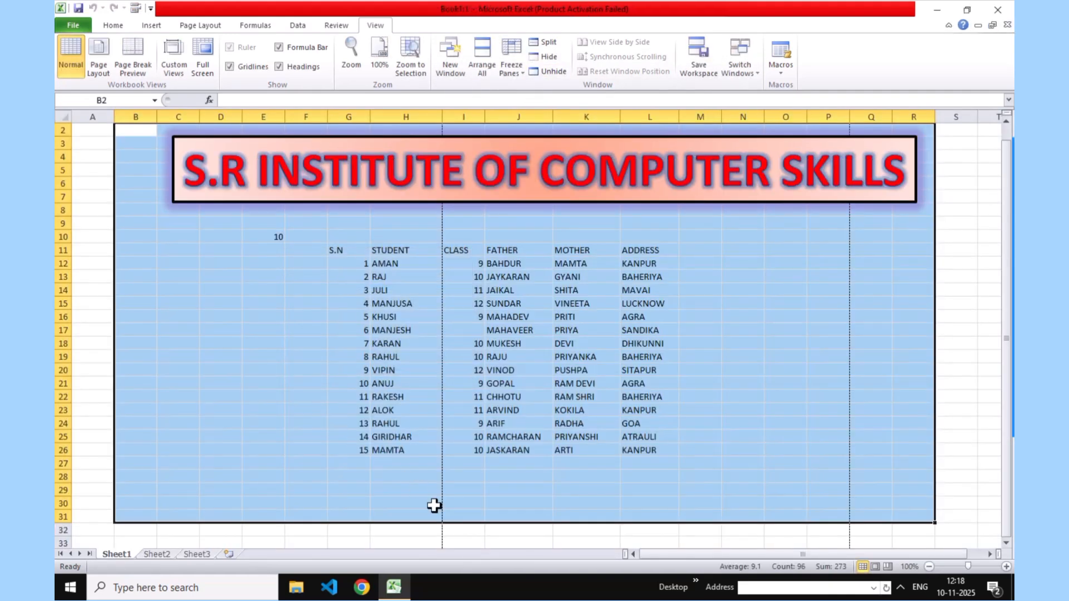
pyautogui.click(493, 536)
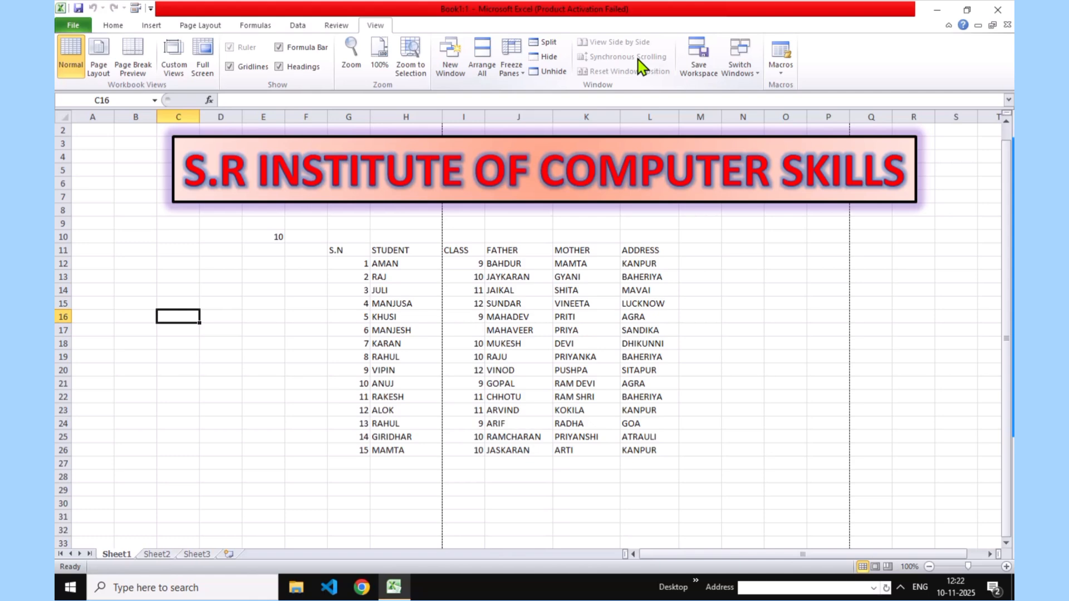
pyautogui.click(756, 76)
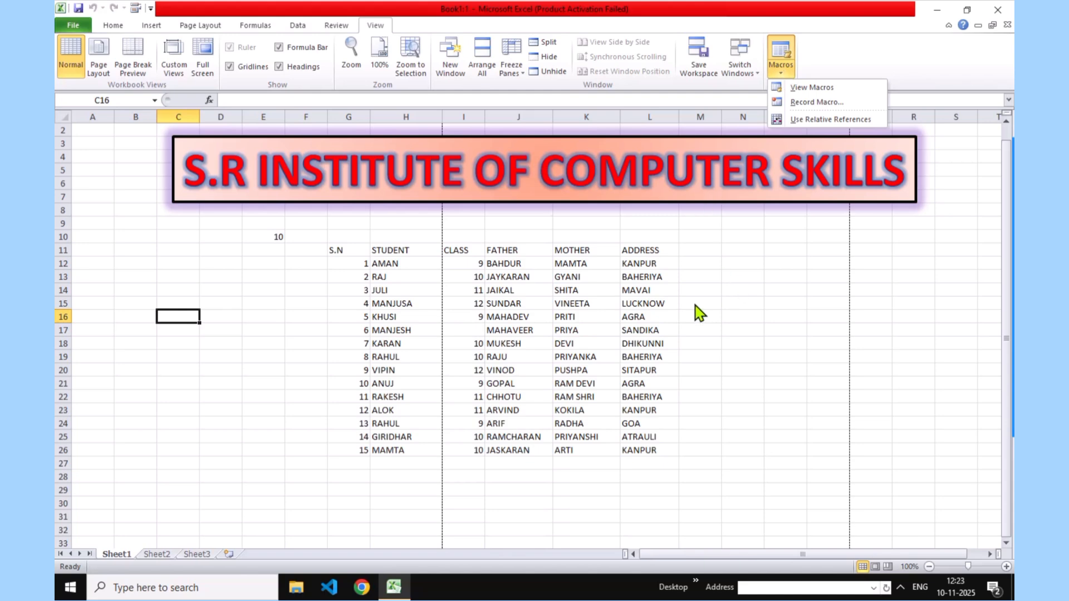
pyautogui.click(732, 262)
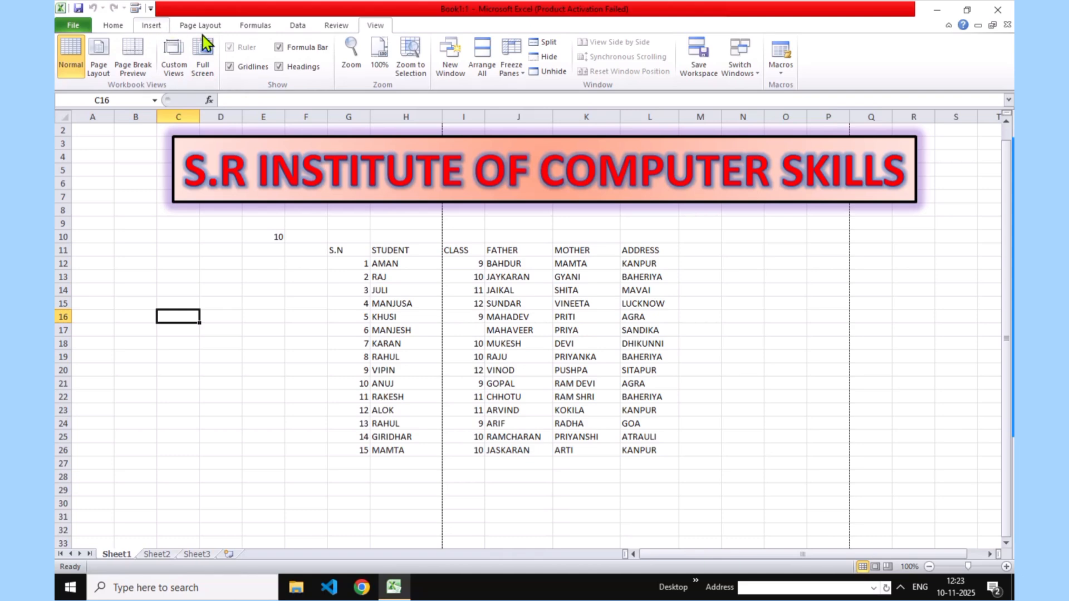
pyautogui.click(255, 25)
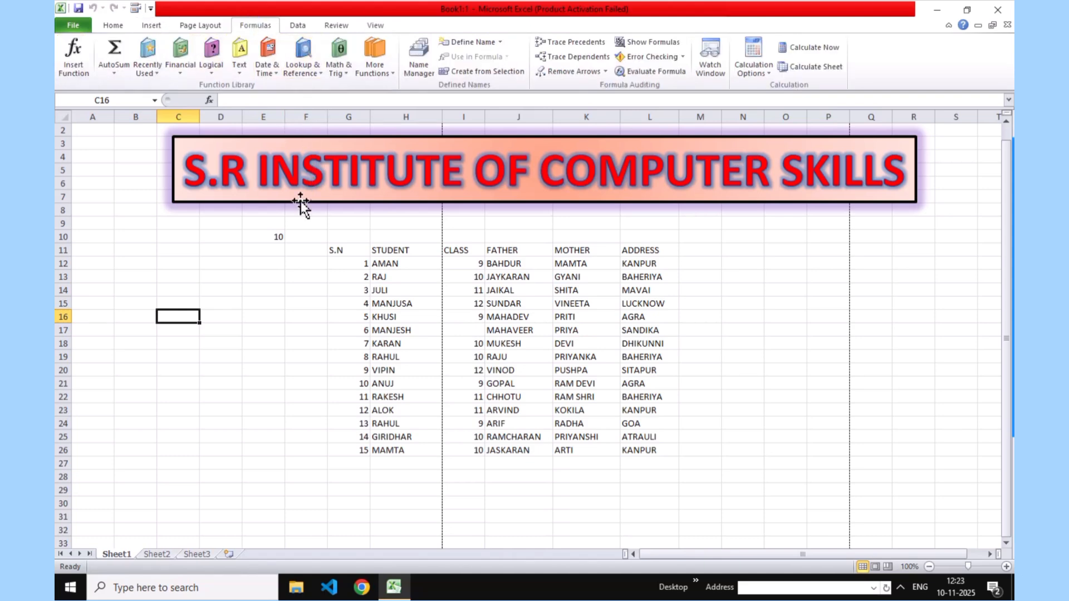
pyautogui.click(140, 142)
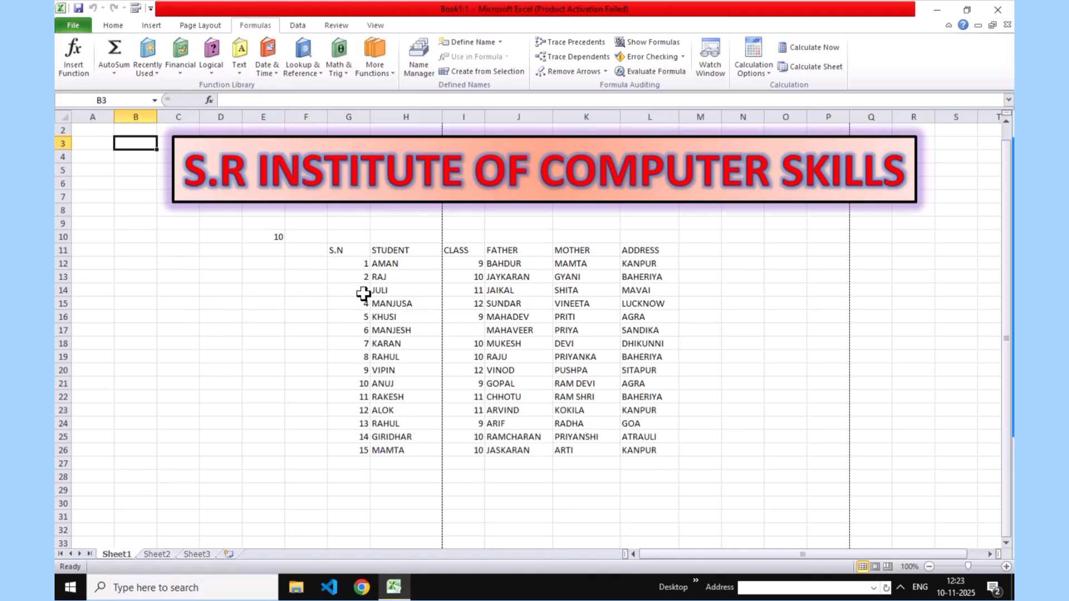
pyautogui.click(557, 236)
pyautogui.click(144, 141)
pyautogui.click(589, 234)
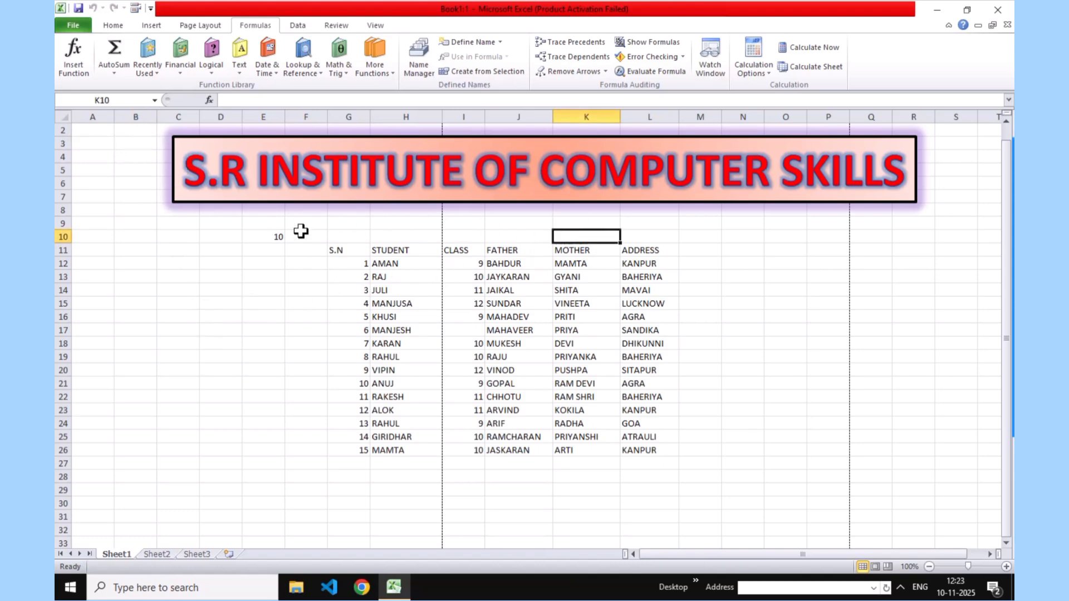
pyautogui.click(151, 146)
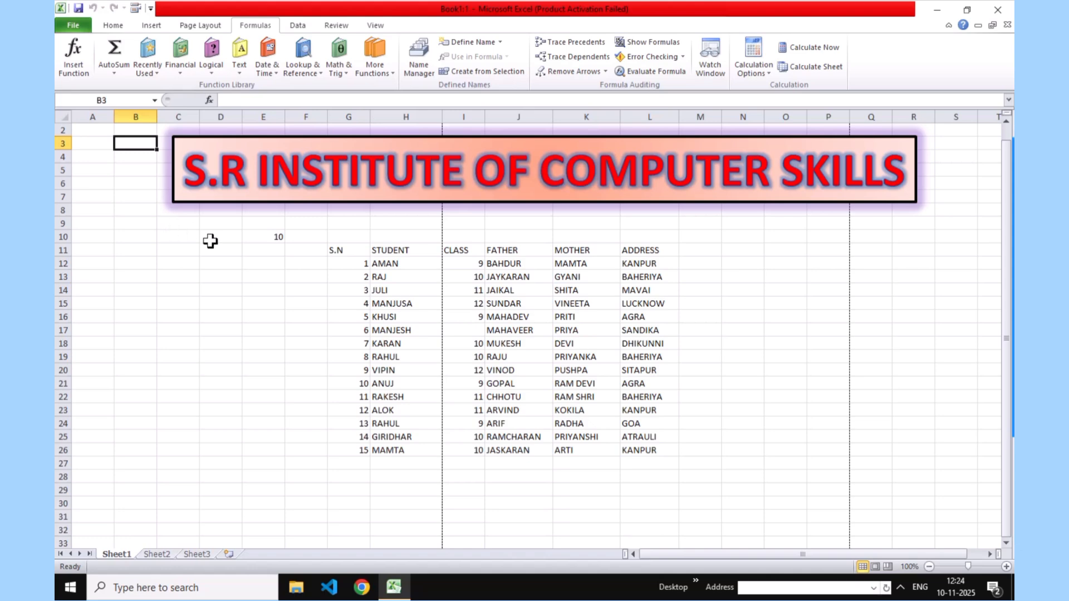